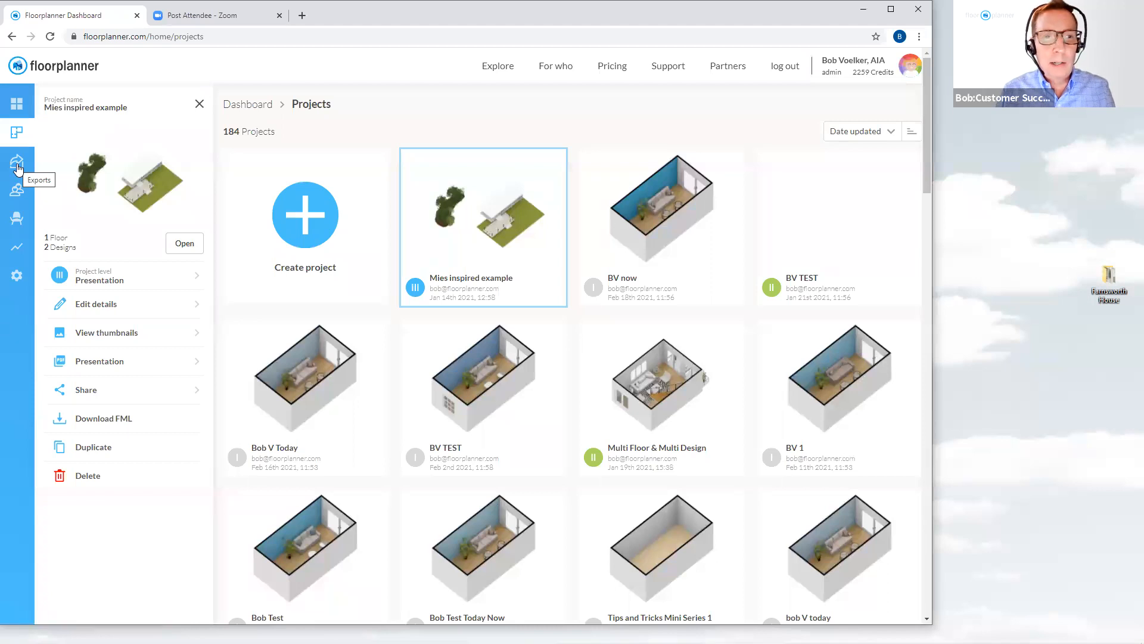
View the exports overview and select the aerial floor plan render of Mies inspired example
{"action": "left_click", "coordinate": [17, 168]}
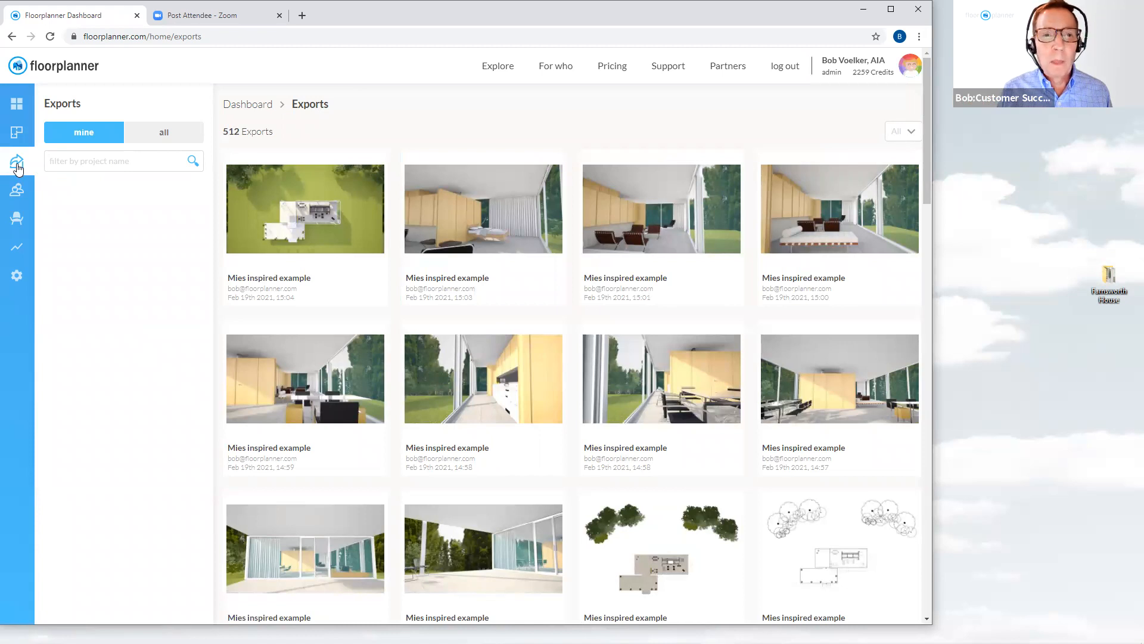
{"action": "left_click", "coordinate": [301, 227]}
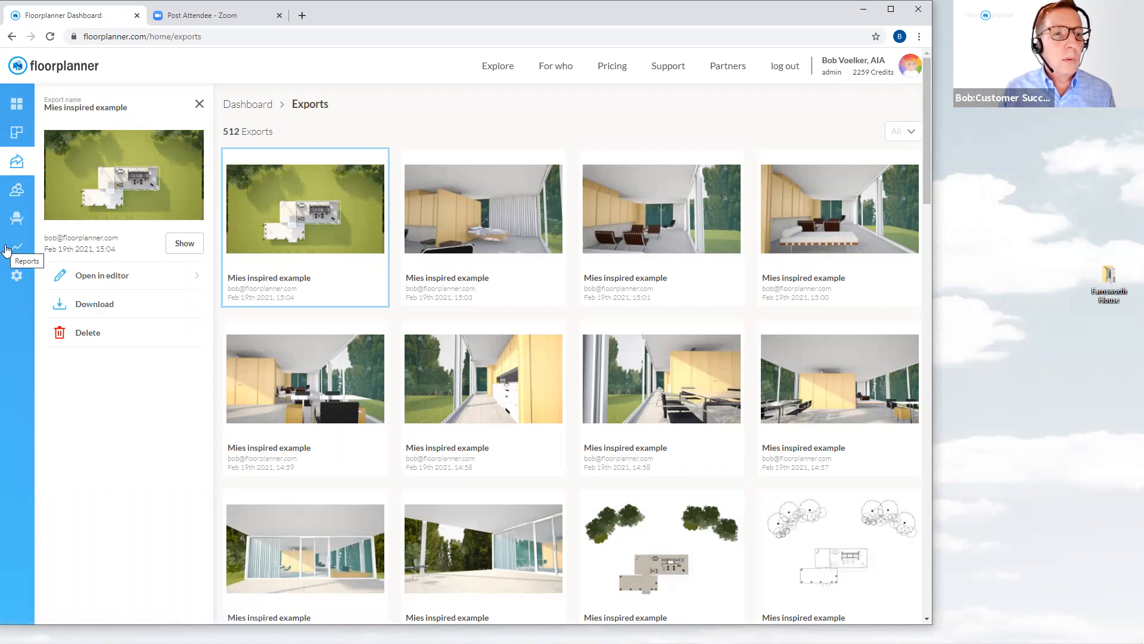
Return to the projects overview and open the presentation of the Mies inspired example project
{"action": "left_click", "coordinate": [17, 133]}
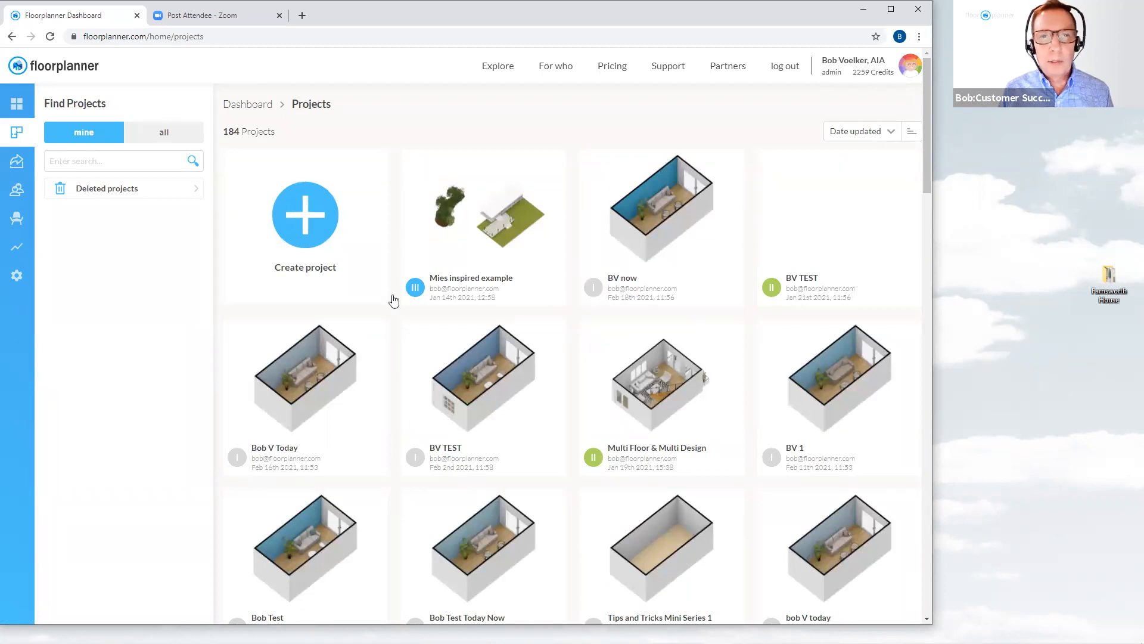
{"action": "left_click", "coordinate": [503, 255]}
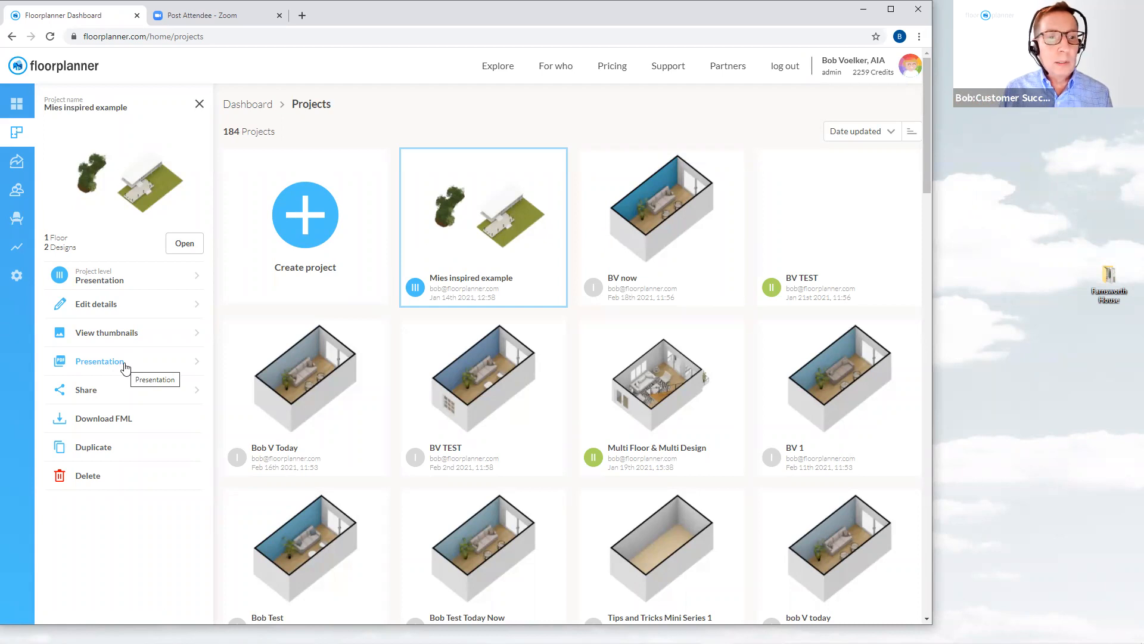
{"action": "left_click", "coordinate": [100, 361]}
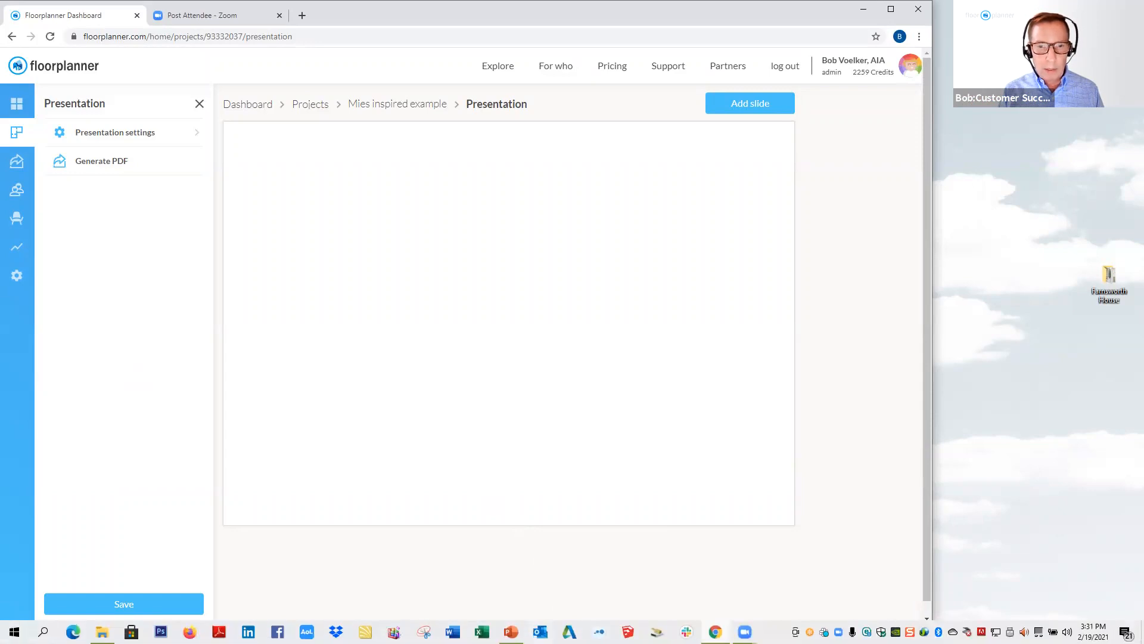
Switch to PowerPoint and inspect the cover design in Level 3 presentation.pptx, selecting the house photo at the slide's bottom
{"action": "mouse_move", "coordinate": [511, 631]}
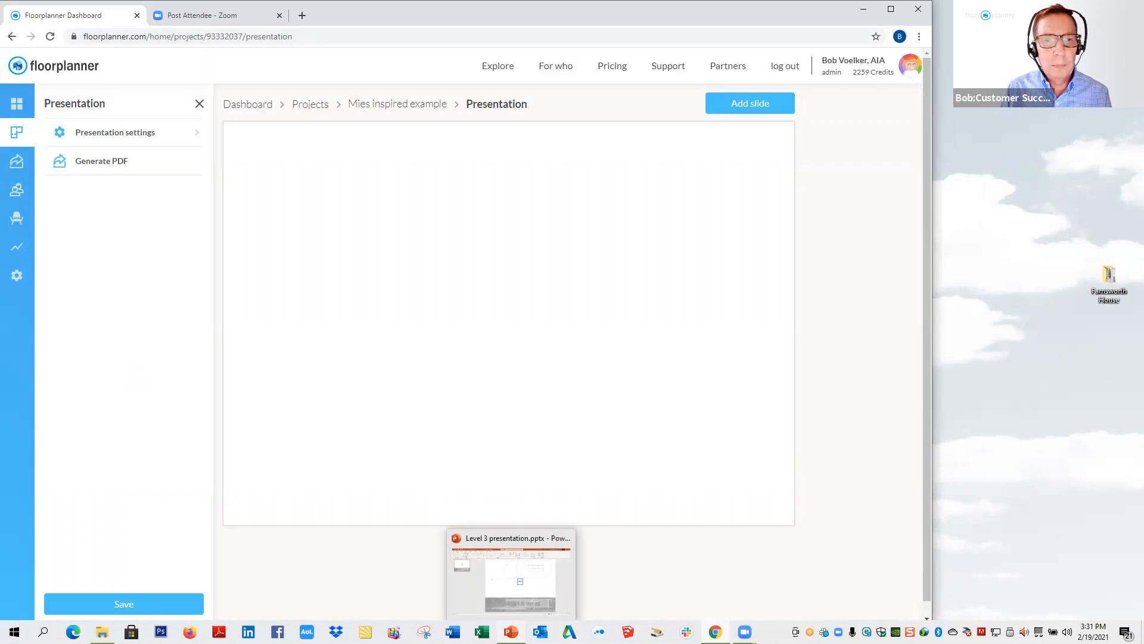
{"action": "left_click", "coordinate": [510, 632]}
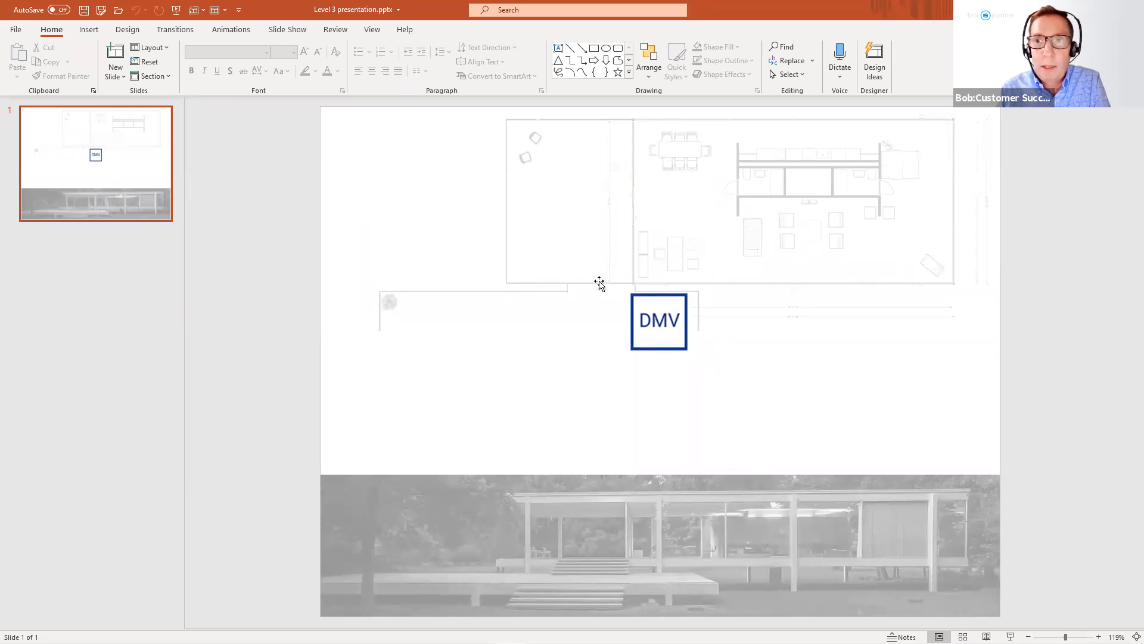
{"action": "left_click", "coordinate": [707, 517]}
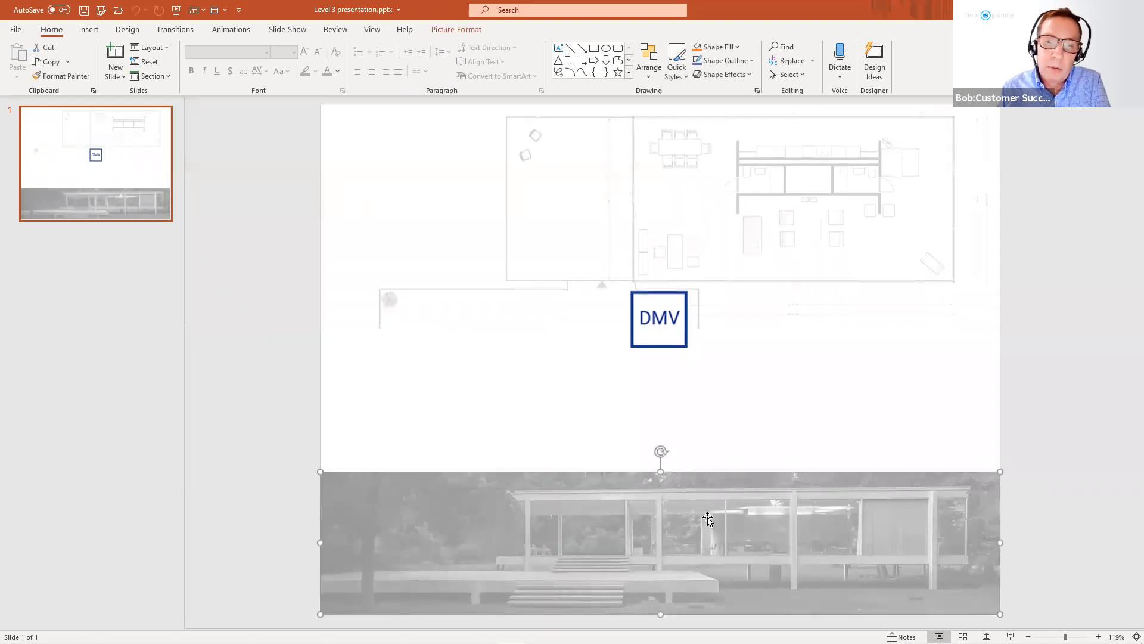
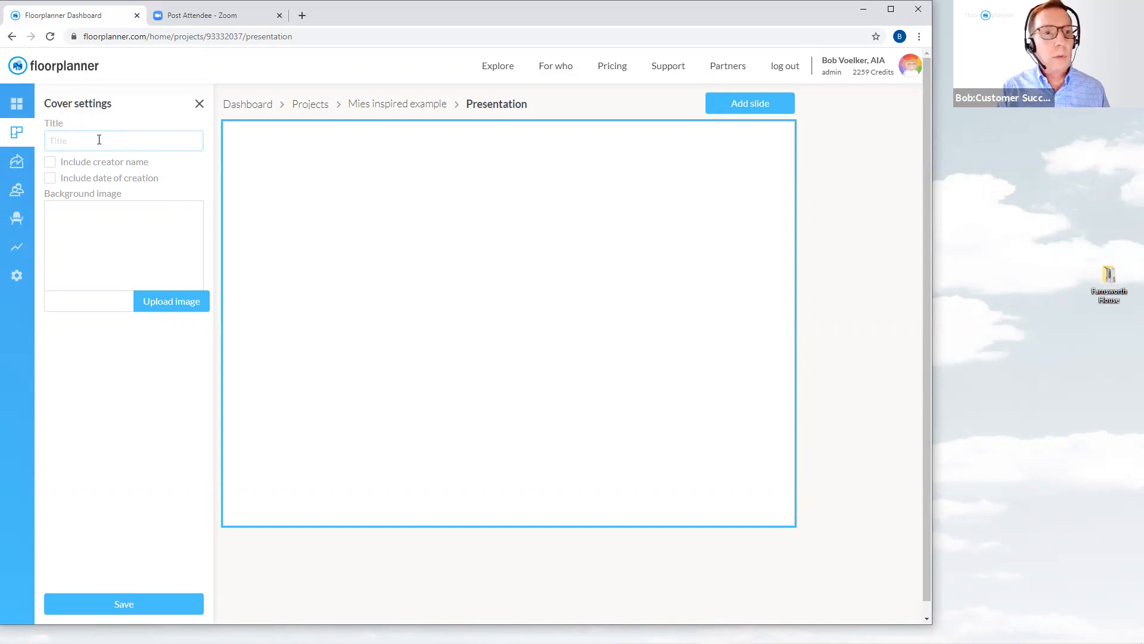
Title the presentation cover Farnsworth House and include the creator name and the date of creation
{"action": "type", "text": "Far"}
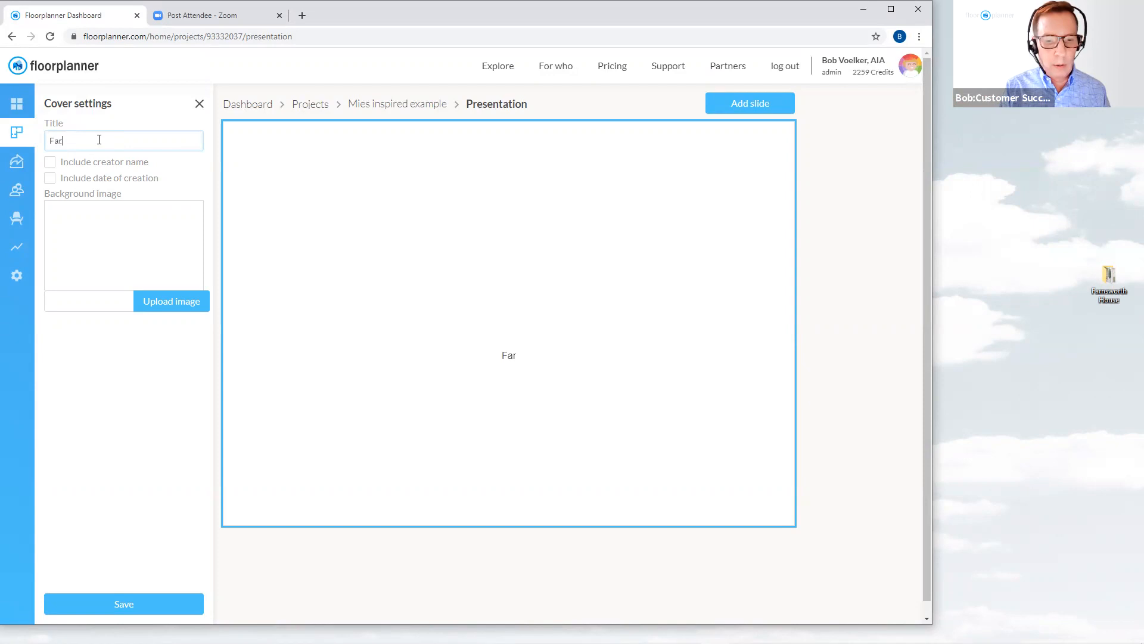
{"action": "type", "text": "nsw"}
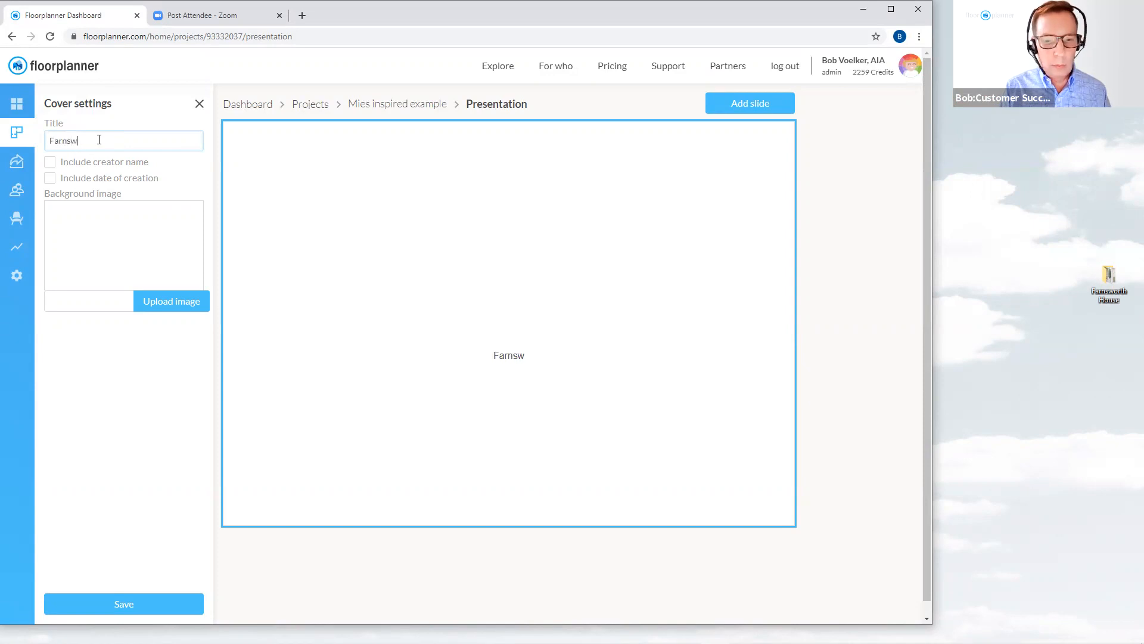
{"action": "type", "text": "orth House"}
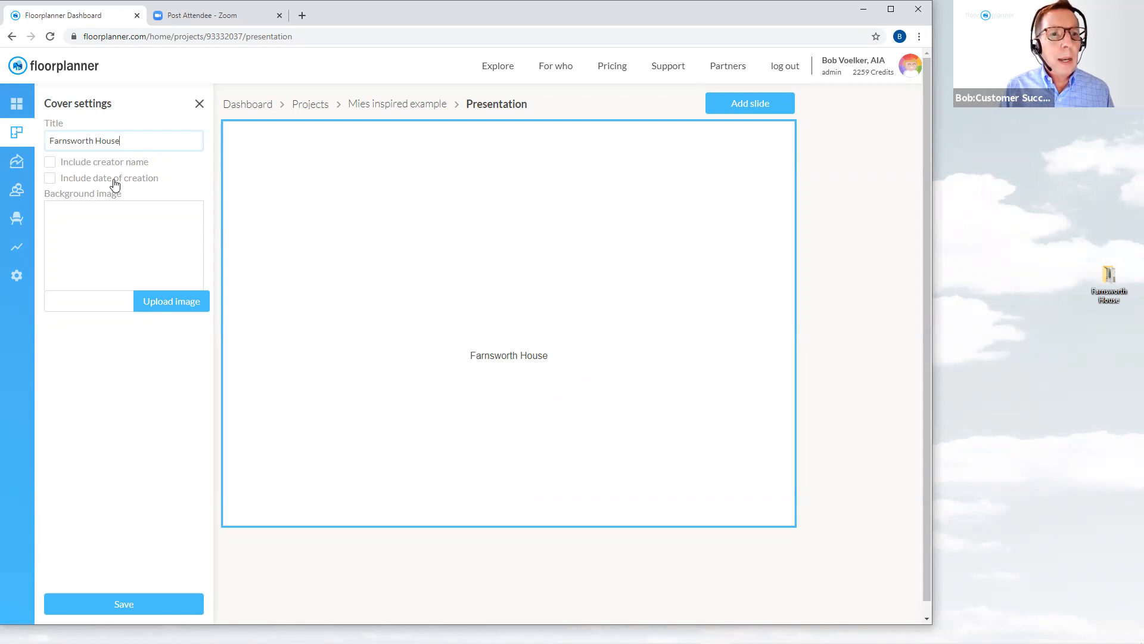
{"action": "left_click", "coordinate": [51, 164]}
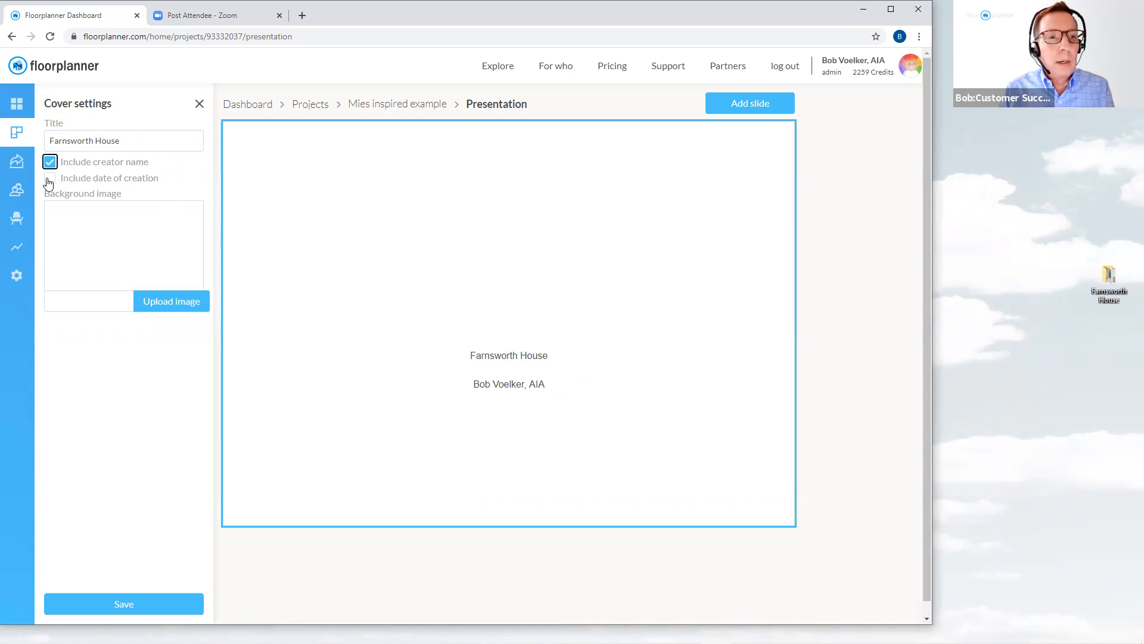
{"action": "left_click", "coordinate": [49, 179]}
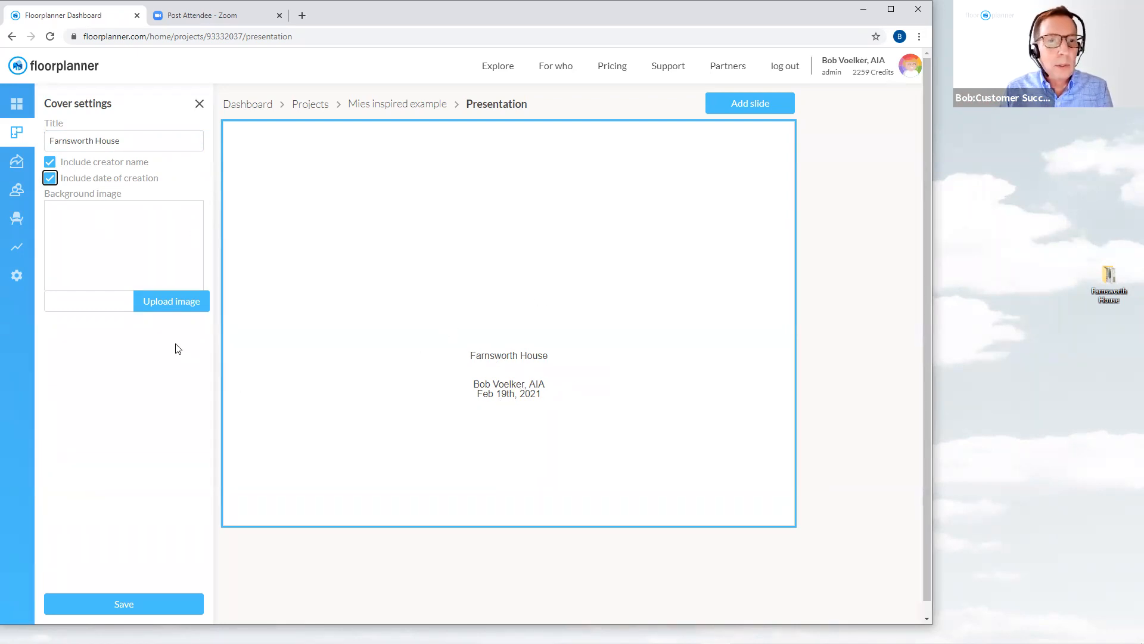
Upload Level 3 presentation.jpg from the desktop's Farnsworth House folder as the cover background image and save the presentation
{"action": "left_click", "coordinate": [176, 305]}
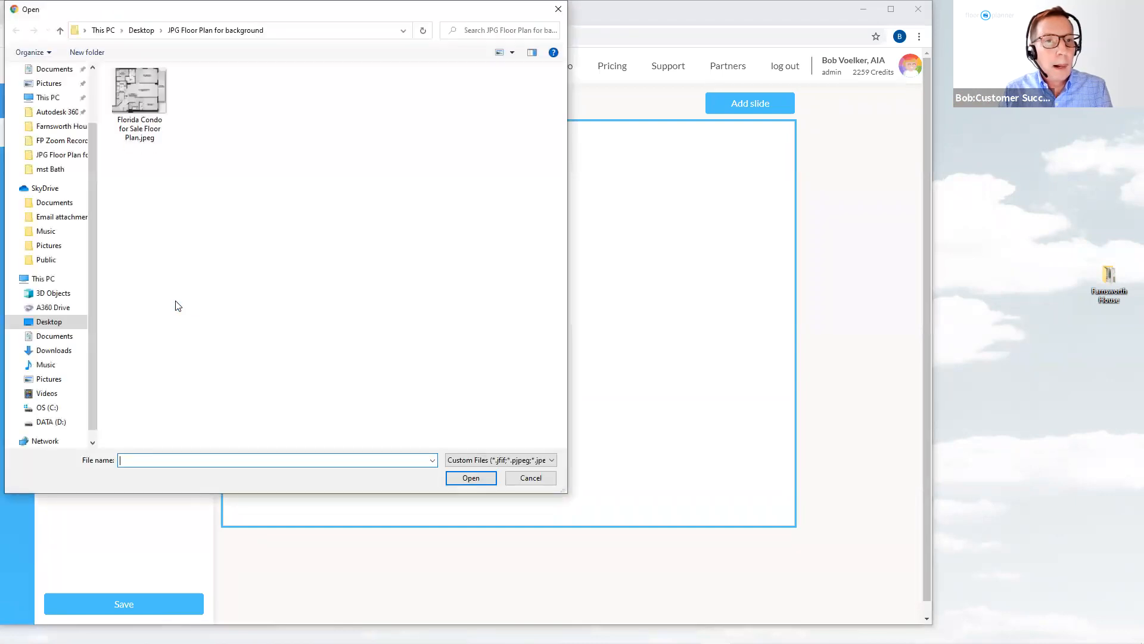
{"action": "left_click", "coordinate": [51, 322]}
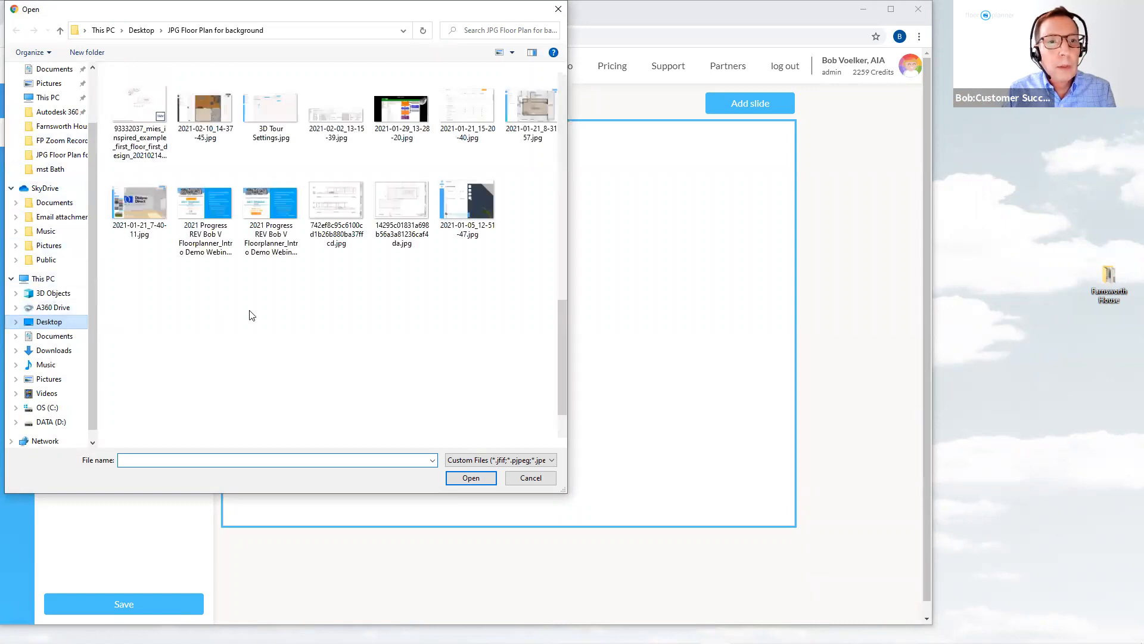
{"action": "scroll", "coordinate": [286, 297], "scroll_direction": "down", "scroll_amount": 5}
{"action": "scroll", "coordinate": [338, 288], "scroll_direction": "down", "scroll_amount": 2}
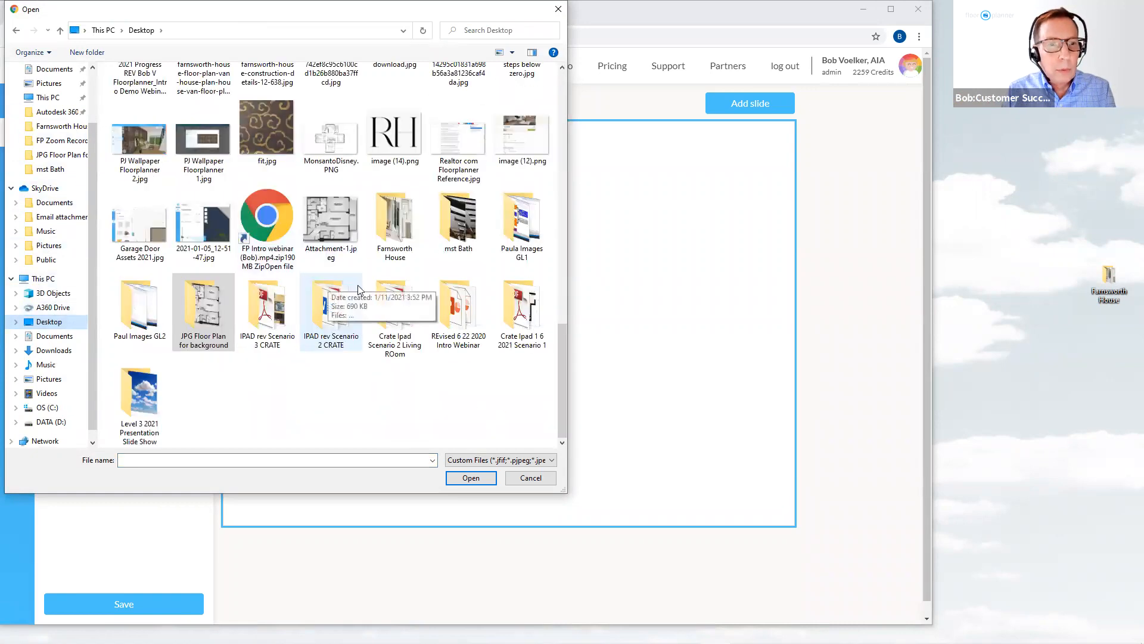
{"action": "double_click", "coordinate": [406, 235]}
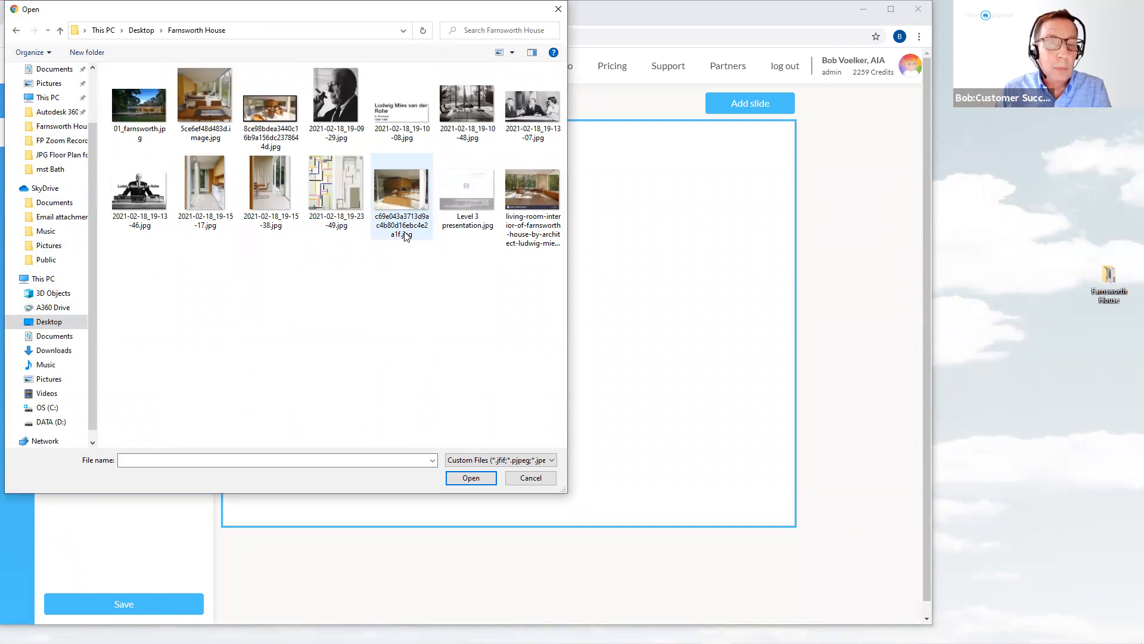
{"action": "left_click", "coordinate": [468, 192]}
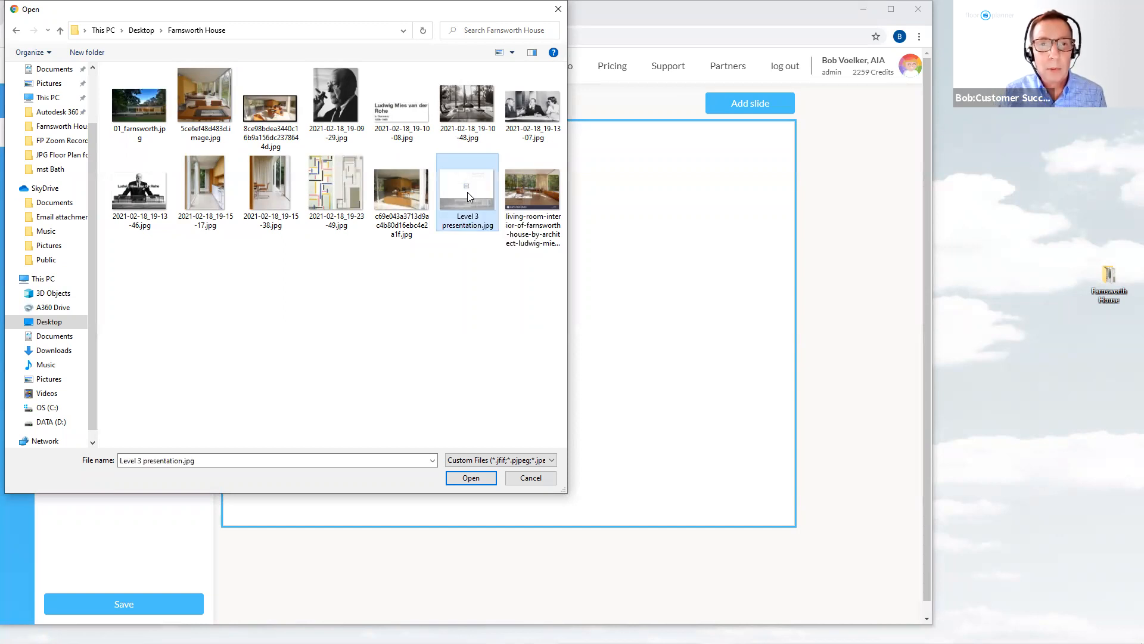
{"action": "left_click", "coordinate": [475, 480]}
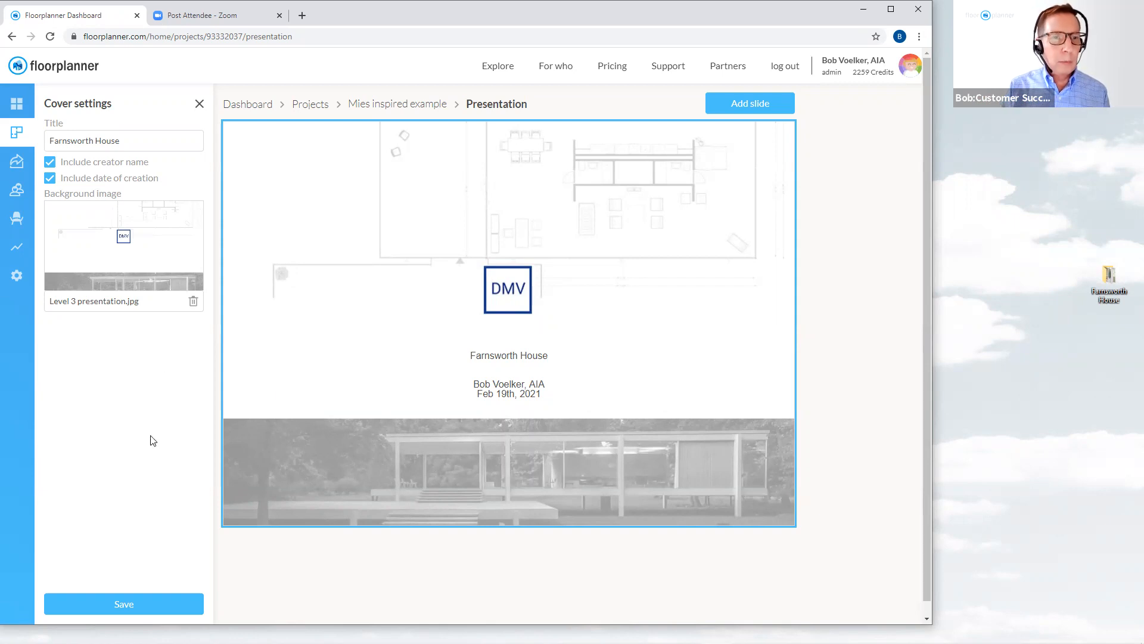
{"action": "left_click", "coordinate": [117, 606]}
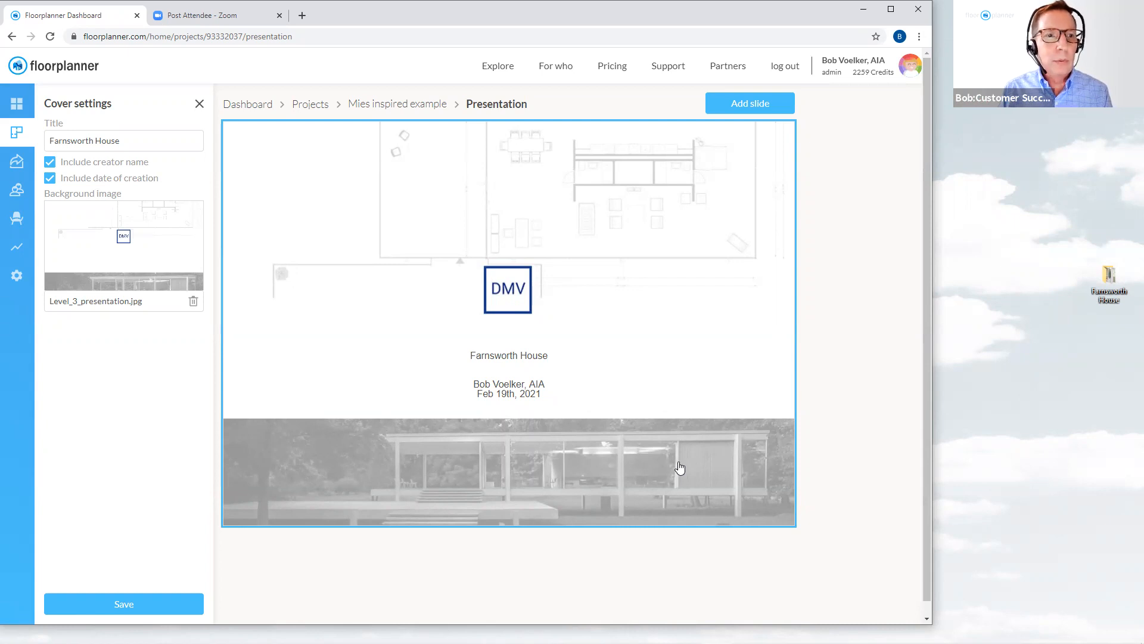
Add a new slide after the presentation cover
{"action": "left_click", "coordinate": [765, 111]}
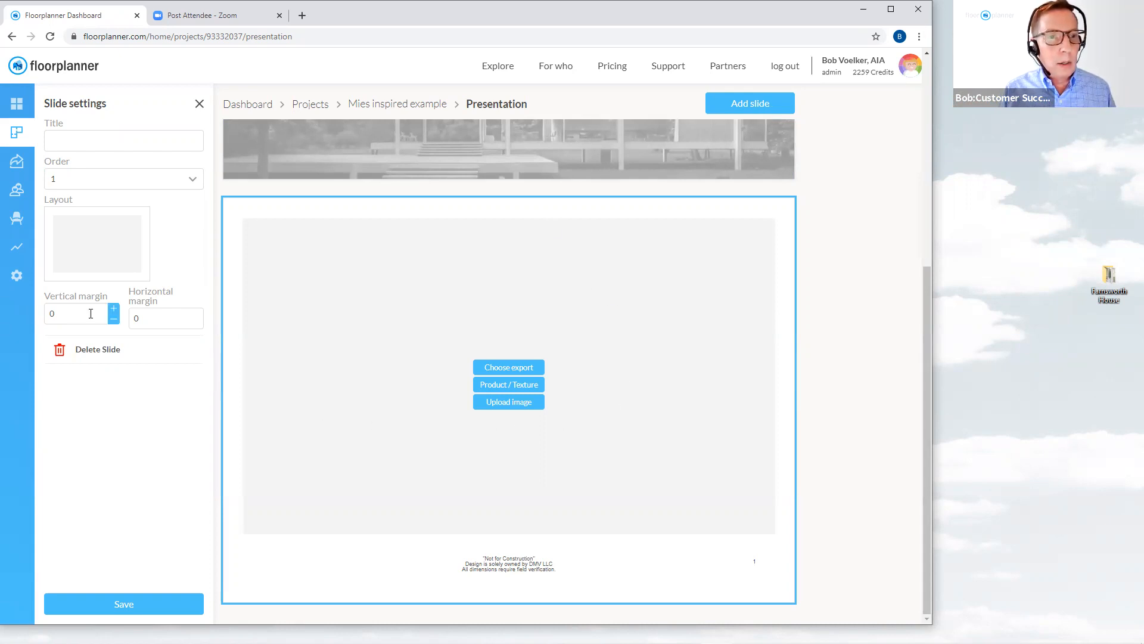
Try increasing the new slide's vertical margin, and set it back to 0
{"action": "left_click", "coordinate": [112, 310]}
{"action": "left_click", "coordinate": [112, 310]}
{"action": "left_click", "coordinate": [112, 310]}
{"action": "left_click", "coordinate": [114, 310]}
{"action": "left_click", "coordinate": [114, 309]}
{"action": "left_click", "coordinate": [113, 309]}
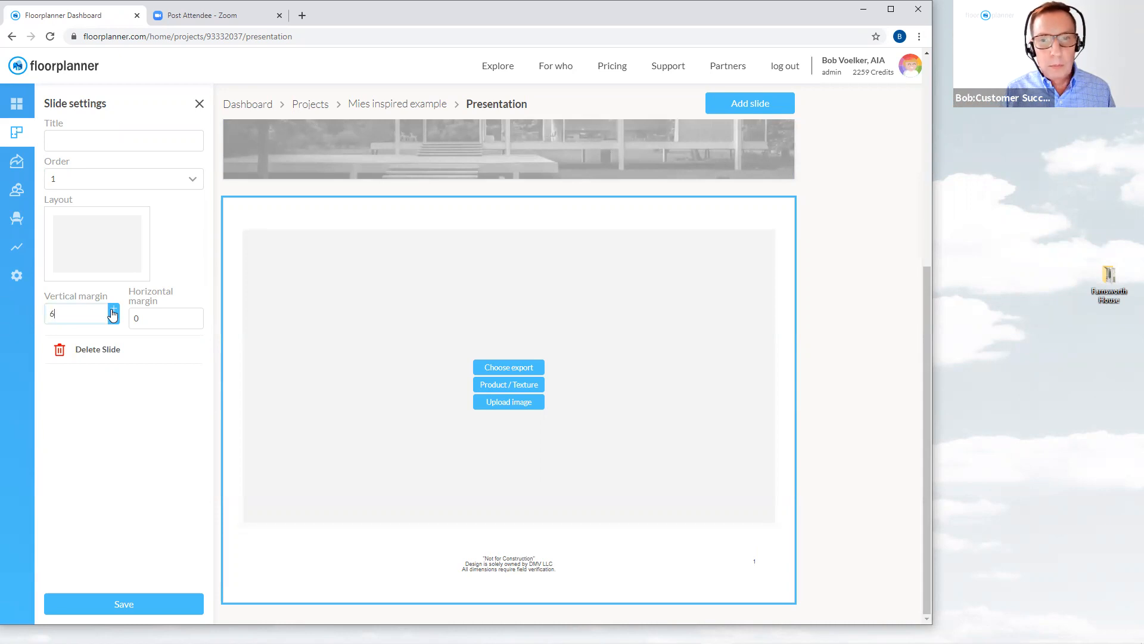
{"action": "left_click", "coordinate": [114, 323]}
{"action": "left_click", "coordinate": [114, 323]}
{"action": "left_click", "coordinate": [113, 323]}
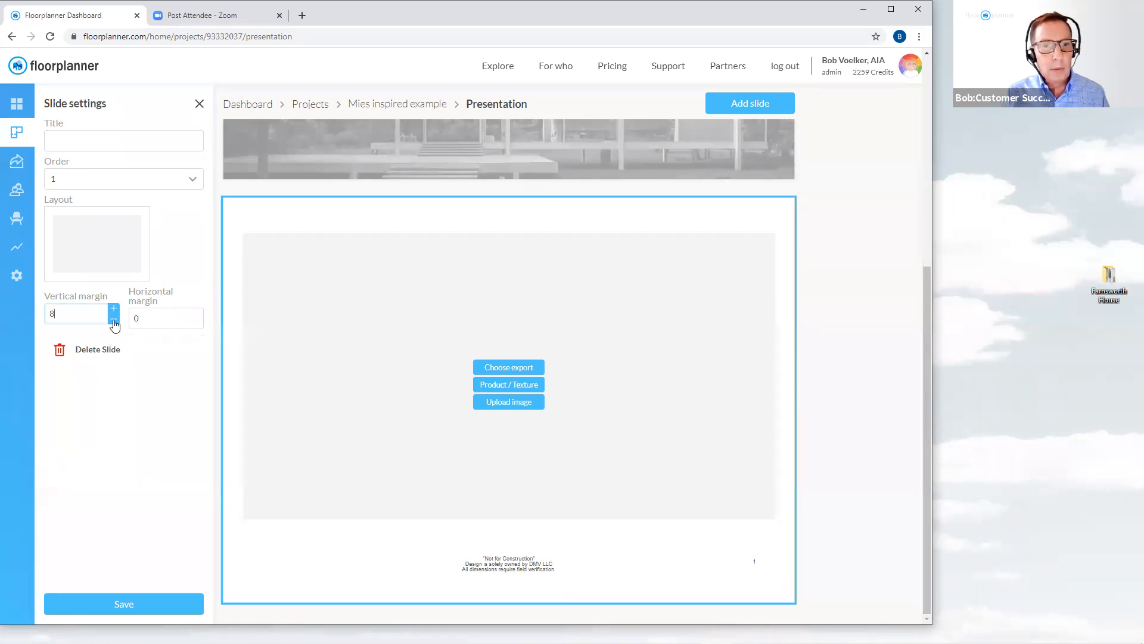
{"action": "left_click", "coordinate": [114, 322]}
{"action": "left_click", "coordinate": [114, 323]}
{"action": "left_click", "coordinate": [114, 322]}
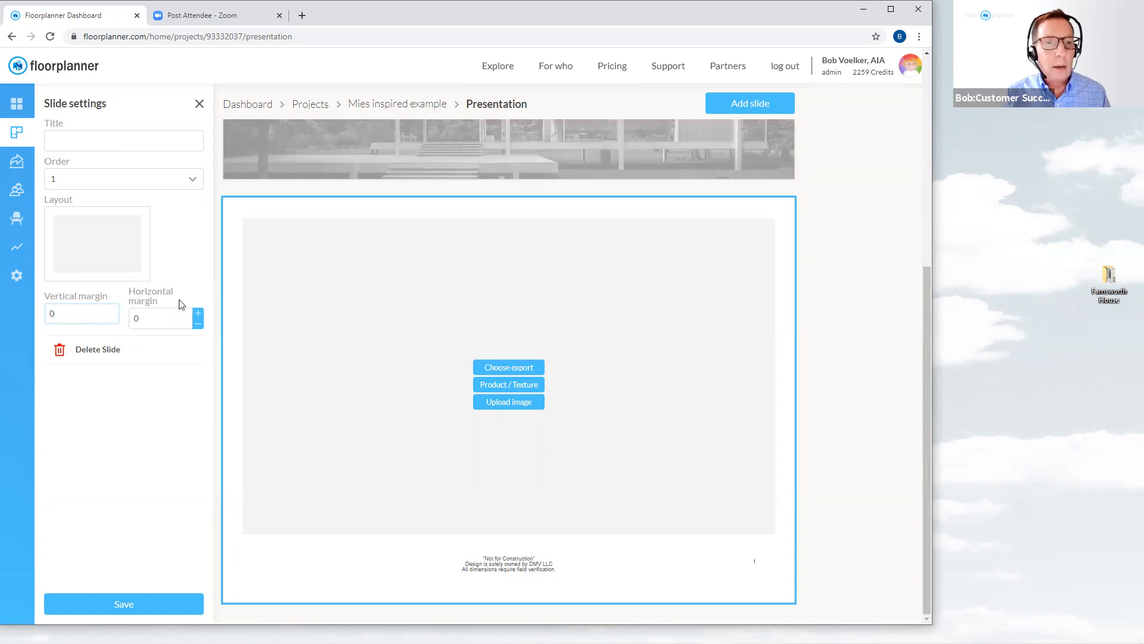
Change the slide layout to two small stacked frames on the left beside one large frame
{"action": "left_click", "coordinate": [114, 266]}
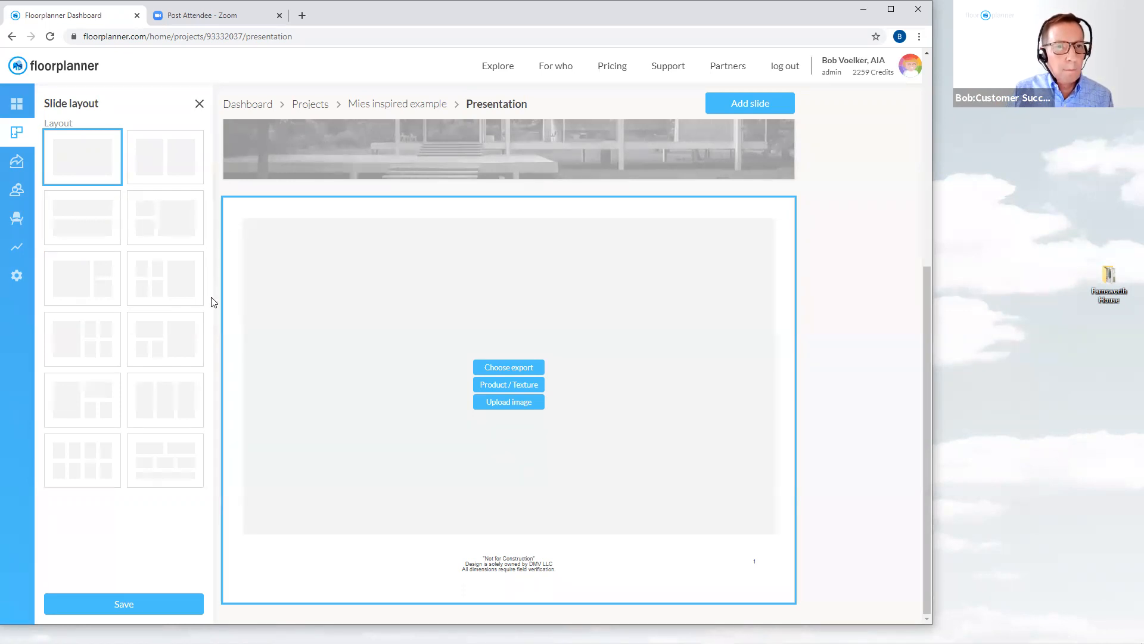
{"action": "left_click", "coordinate": [168, 231]}
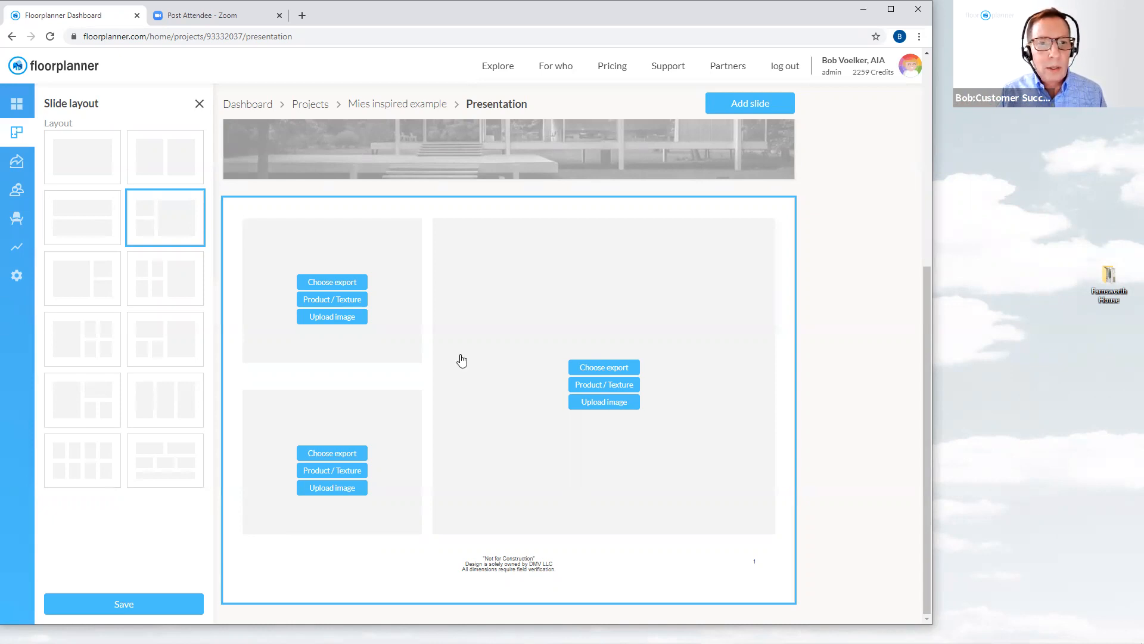
Insert the BARCELONA CHAIR product into the slide's upper small frame
{"action": "left_click", "coordinate": [349, 302]}
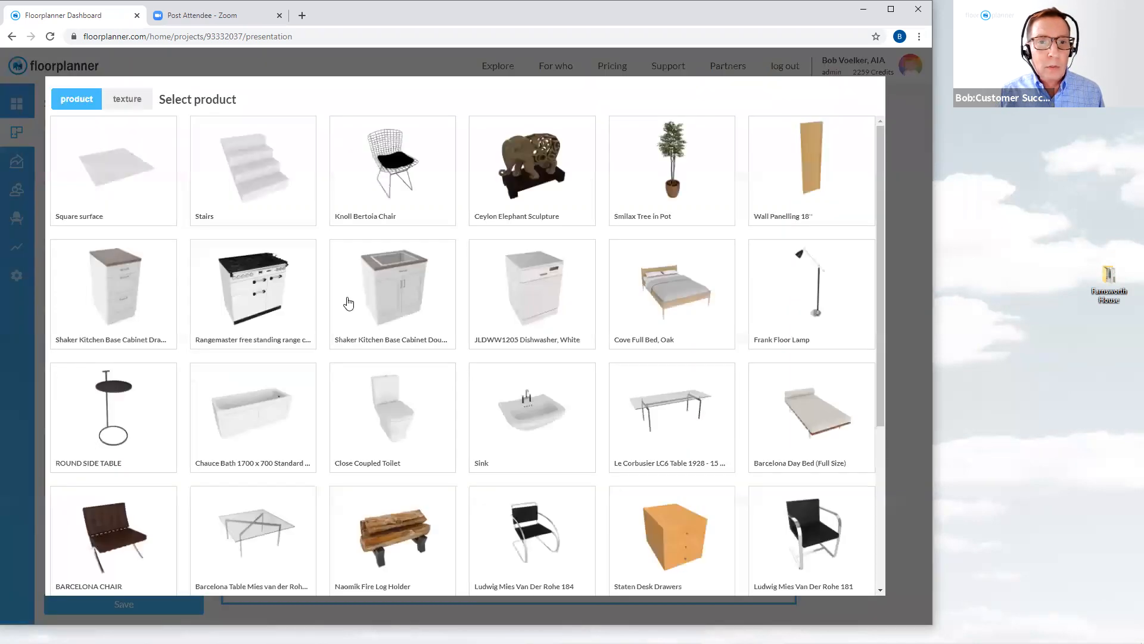
{"action": "scroll", "coordinate": [349, 302], "scroll_direction": "down", "scroll_amount": 4}
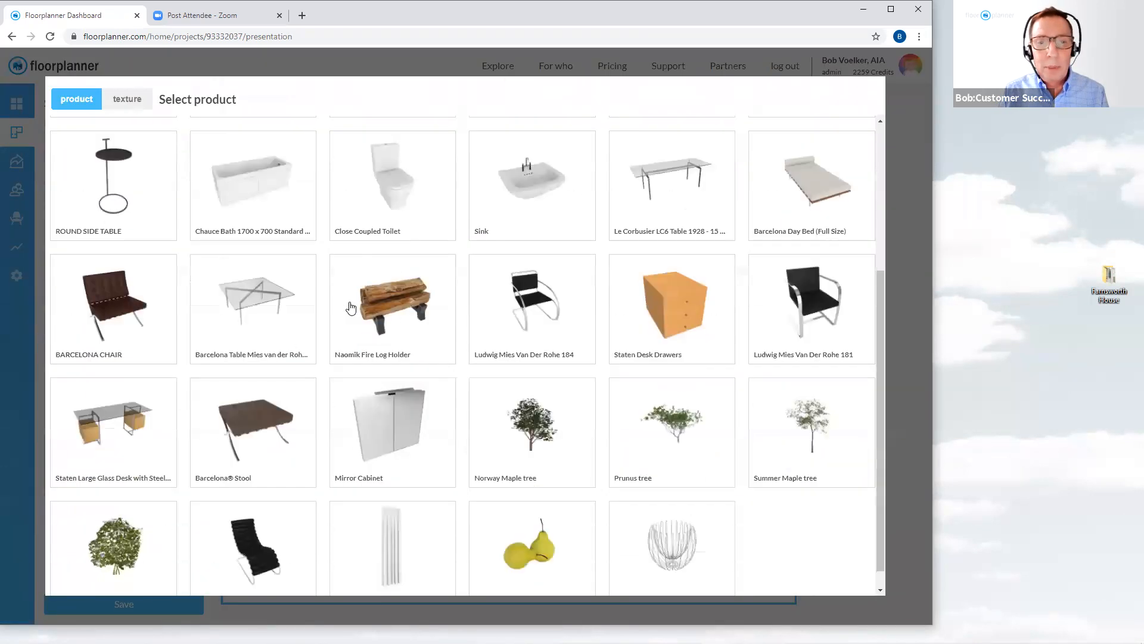
{"action": "scroll", "coordinate": [350, 307], "scroll_direction": "up", "scroll_amount": 4}
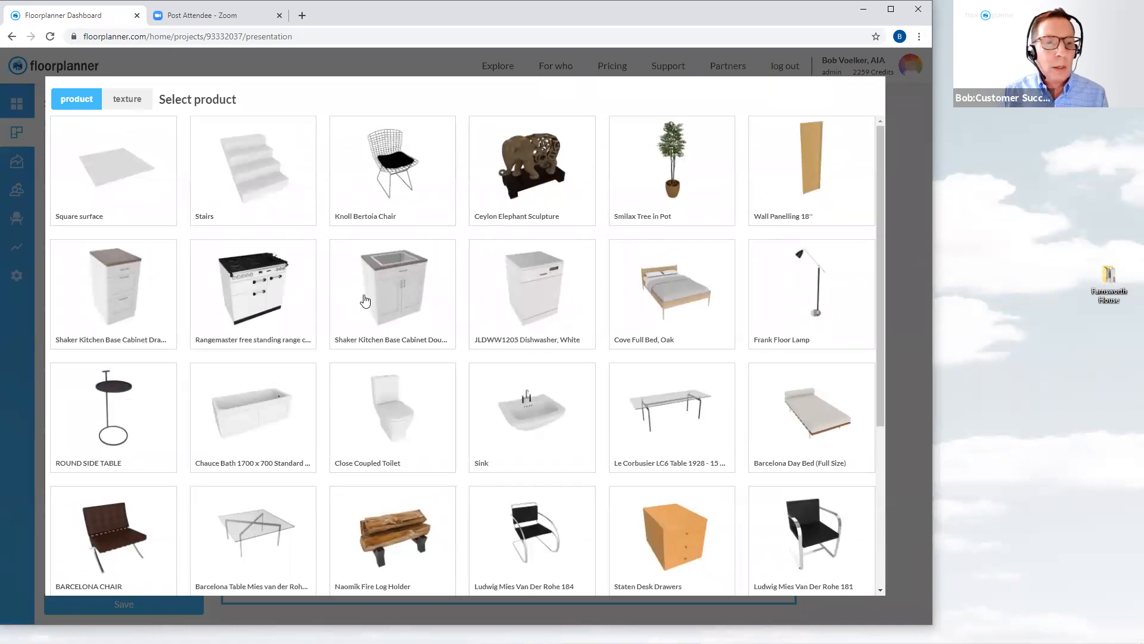
{"action": "scroll", "coordinate": [365, 301], "scroll_direction": "down", "scroll_amount": 3}
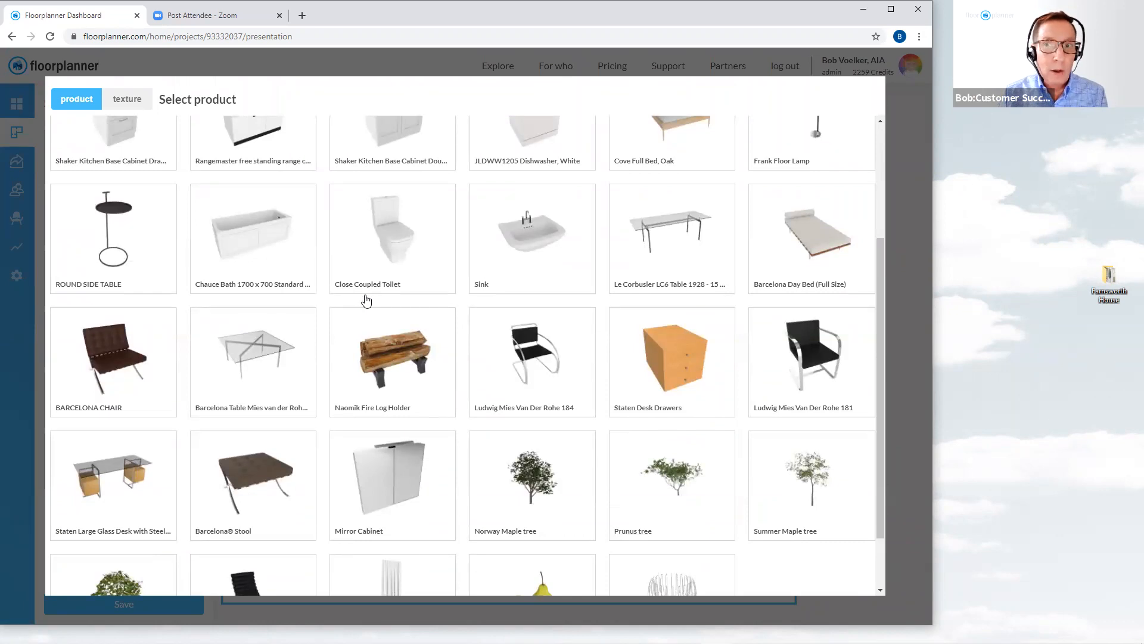
{"action": "left_click", "coordinate": [117, 383]}
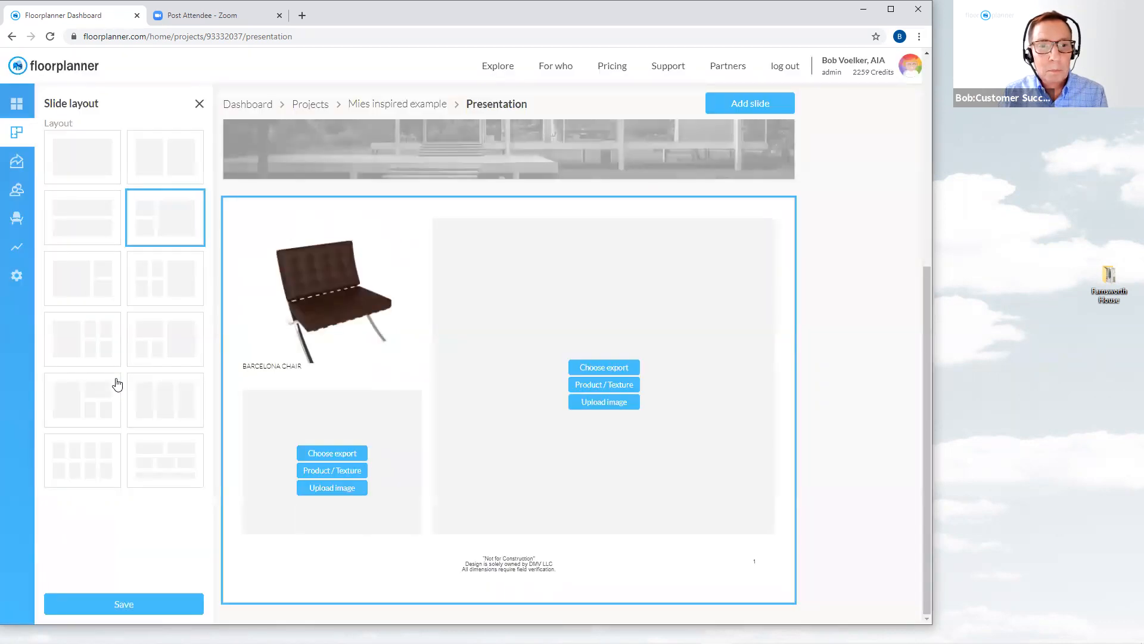
Try the fithorizontal option on the Barcelona chair image, and set the image to fitvertical
{"action": "mouse_move", "coordinate": [358, 316]}
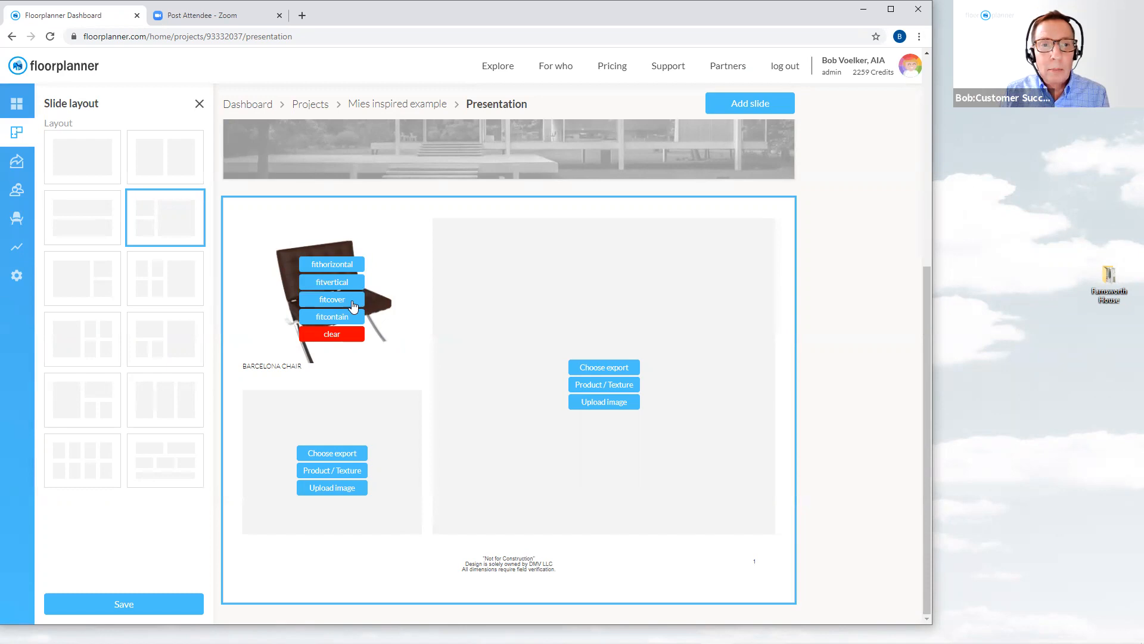
{"action": "left_click", "coordinate": [351, 272]}
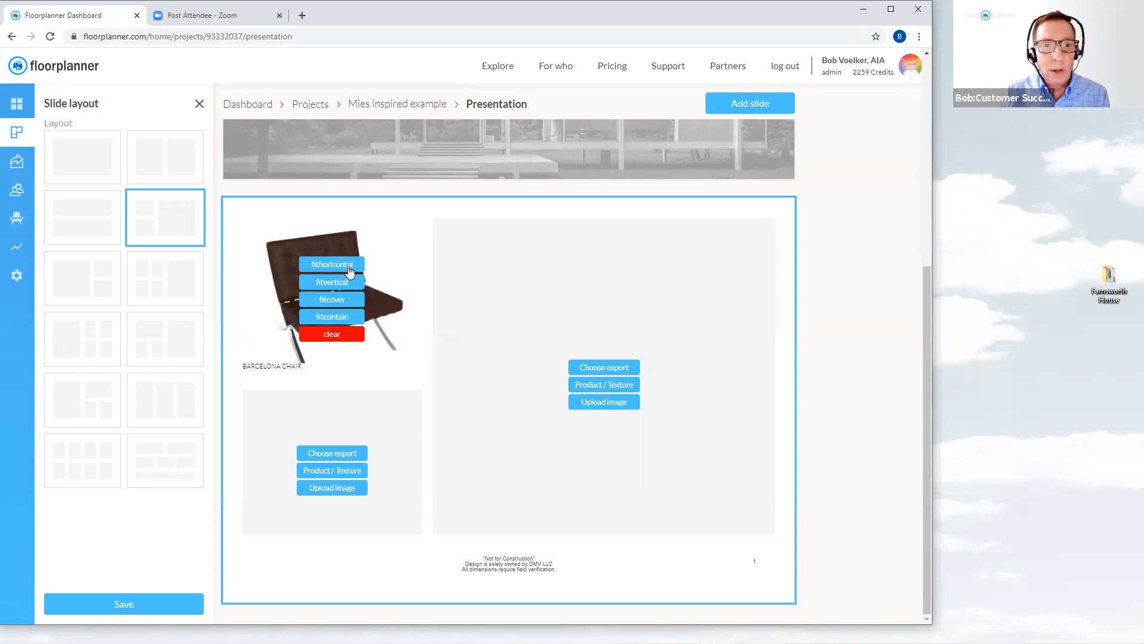
{"action": "left_click", "coordinate": [347, 284]}
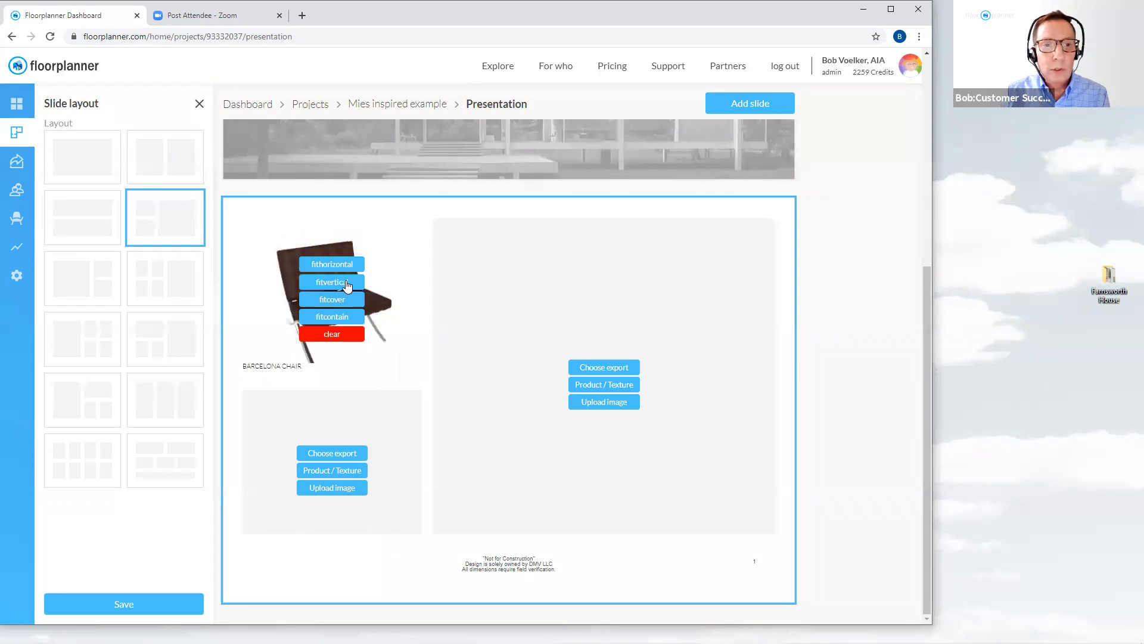
Try the fitcover option on the Barcelona chair image, and set the image to fitcontain
{"action": "left_click", "coordinate": [347, 300]}
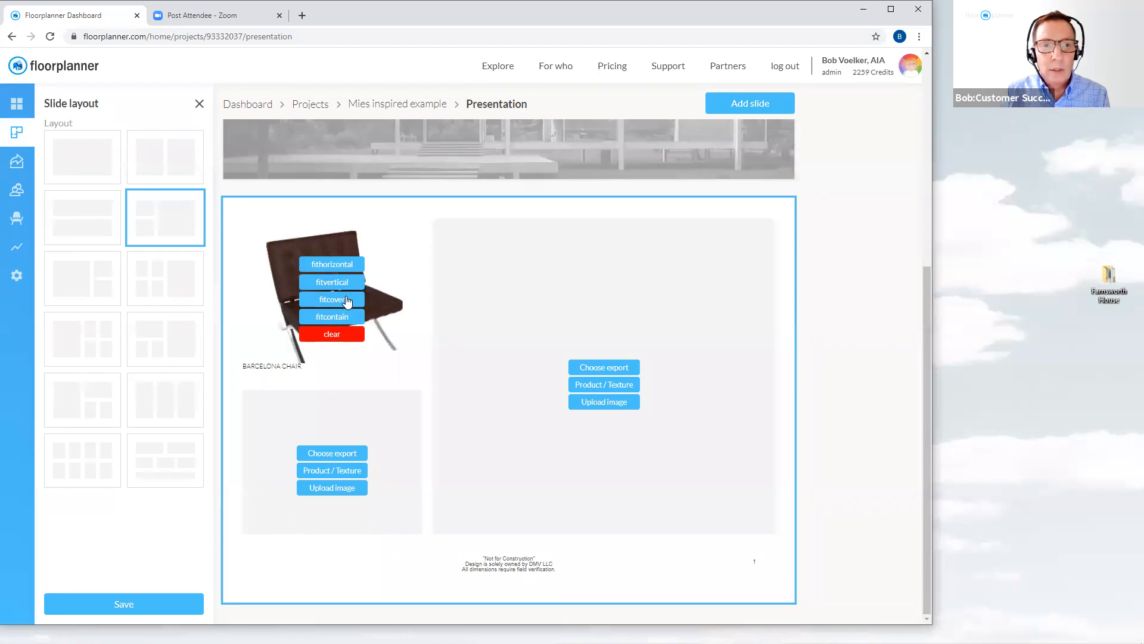
{"action": "left_click", "coordinate": [348, 317]}
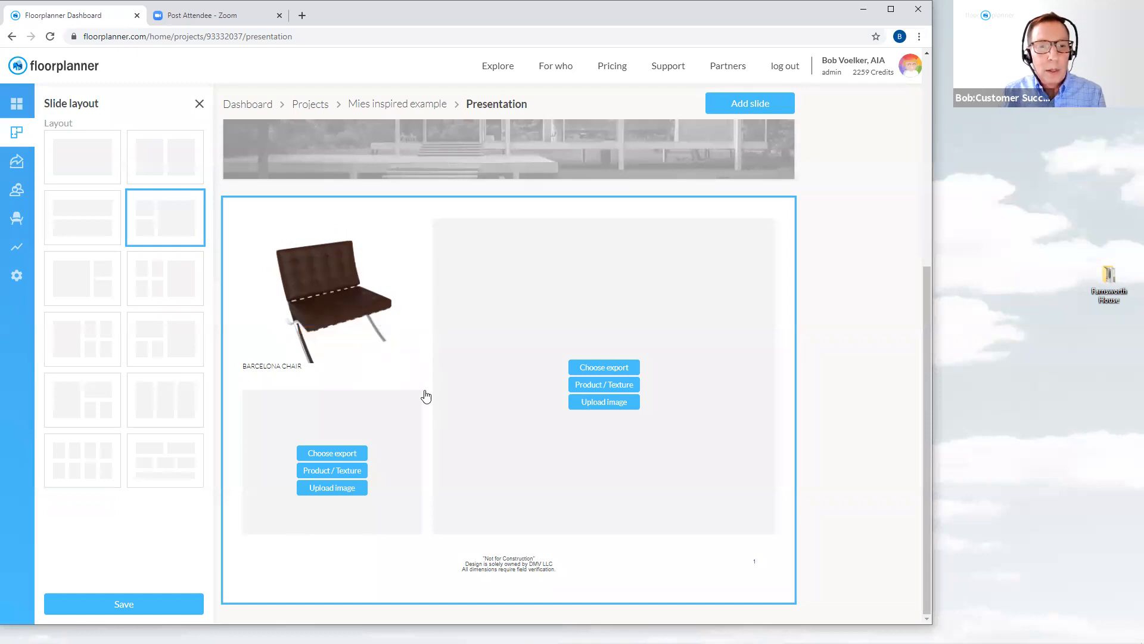
Insert the ROUND SIDE TABLE product into the slide's lower small frame, try fithorizontal, and set its image to fitcontain
{"action": "left_click", "coordinate": [402, 444]}
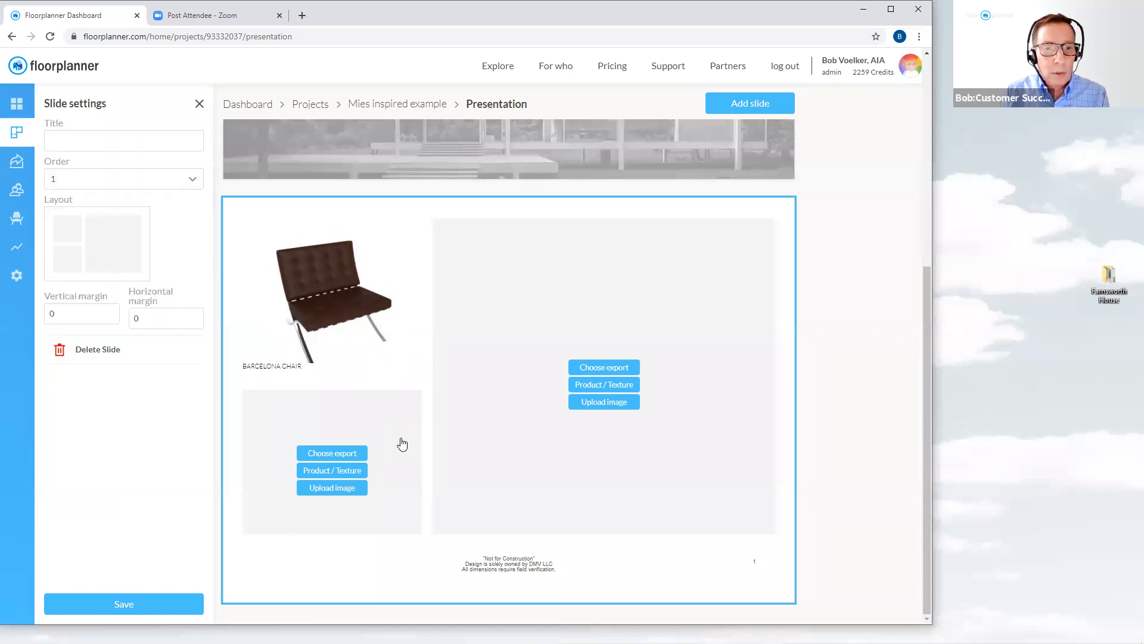
{"action": "left_click", "coordinate": [323, 476]}
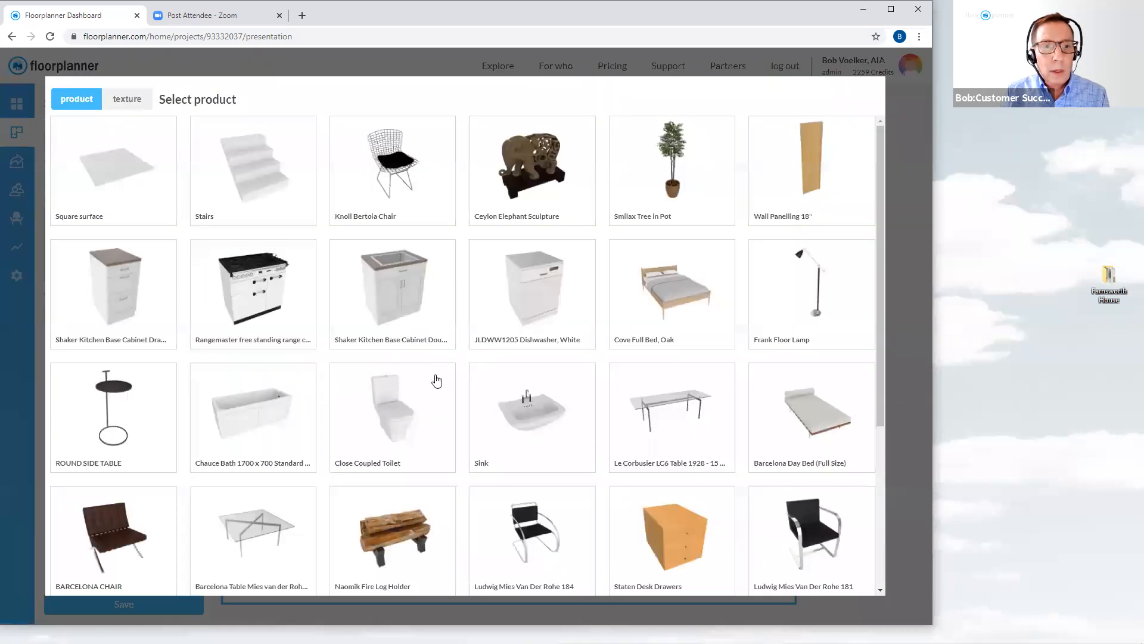
{"action": "scroll", "coordinate": [437, 381], "scroll_direction": "down", "scroll_amount": 3}
{"action": "scroll", "coordinate": [440, 388], "scroll_direction": "down", "scroll_amount": 2}
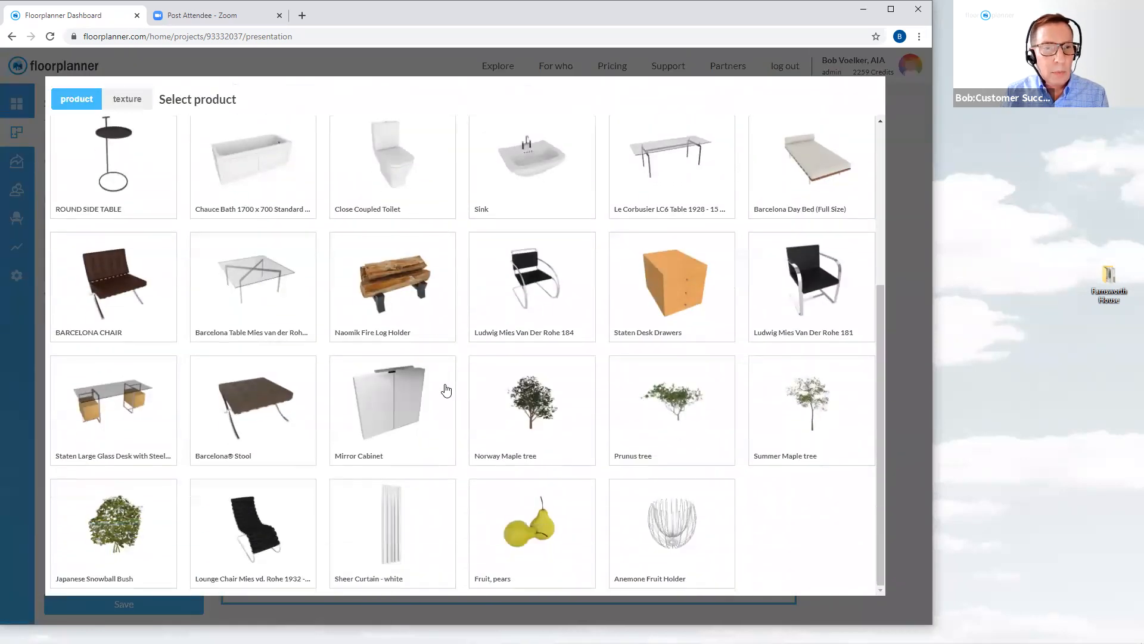
{"action": "scroll", "coordinate": [446, 390], "scroll_direction": "up", "scroll_amount": 3}
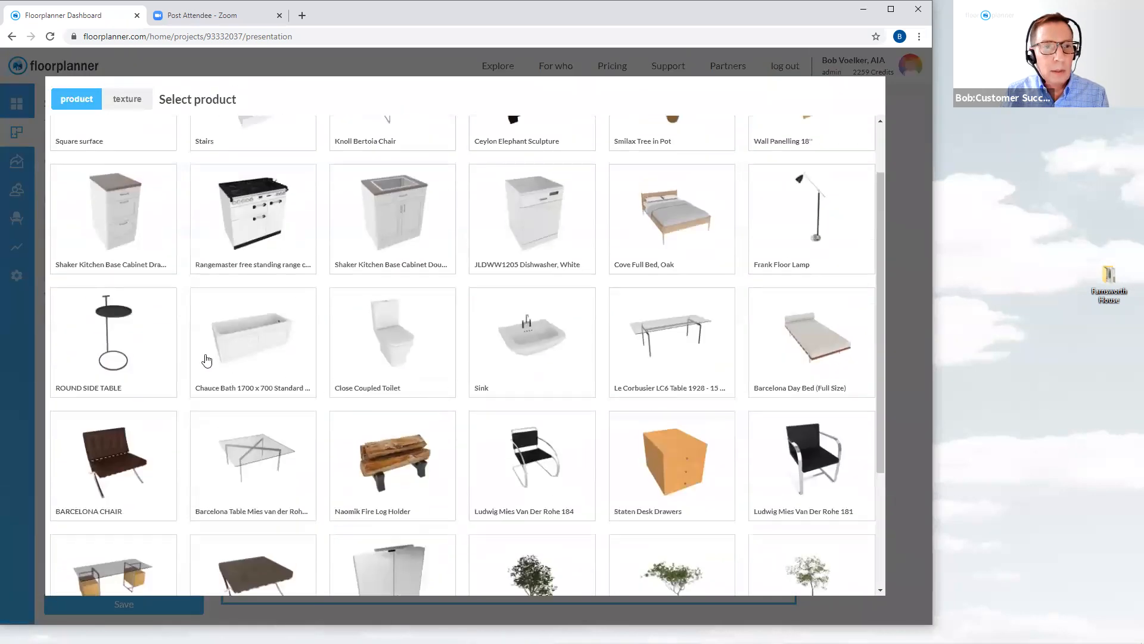
{"action": "left_click", "coordinate": [121, 347]}
{"action": "mouse_move", "coordinate": [329, 521]}
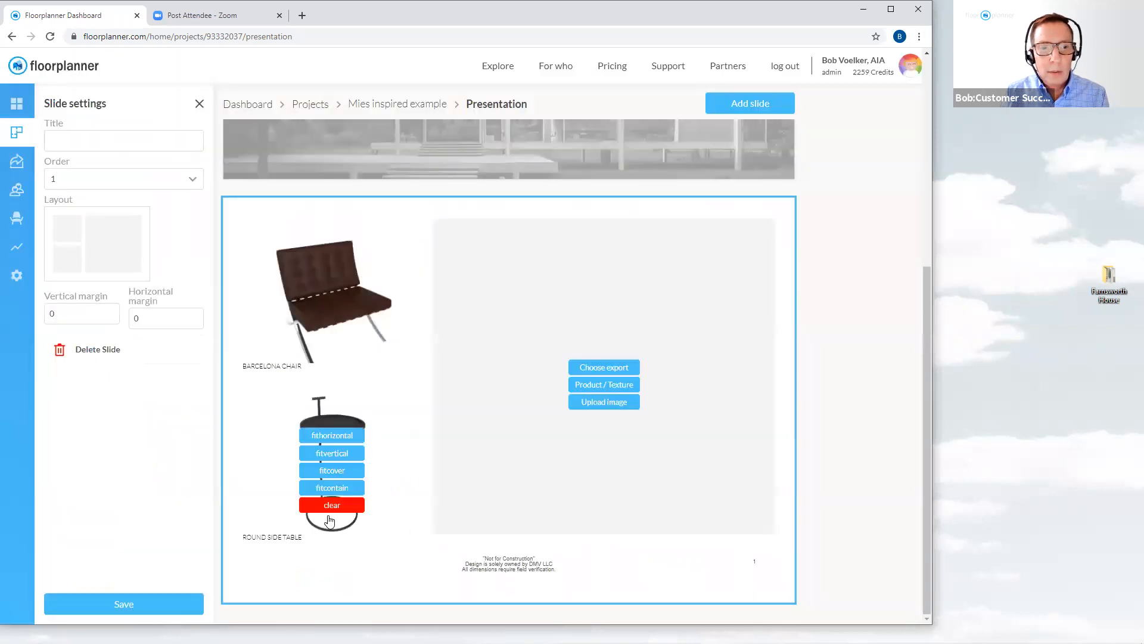
{"action": "left_click", "coordinate": [352, 438]}
{"action": "left_click", "coordinate": [350, 489]}
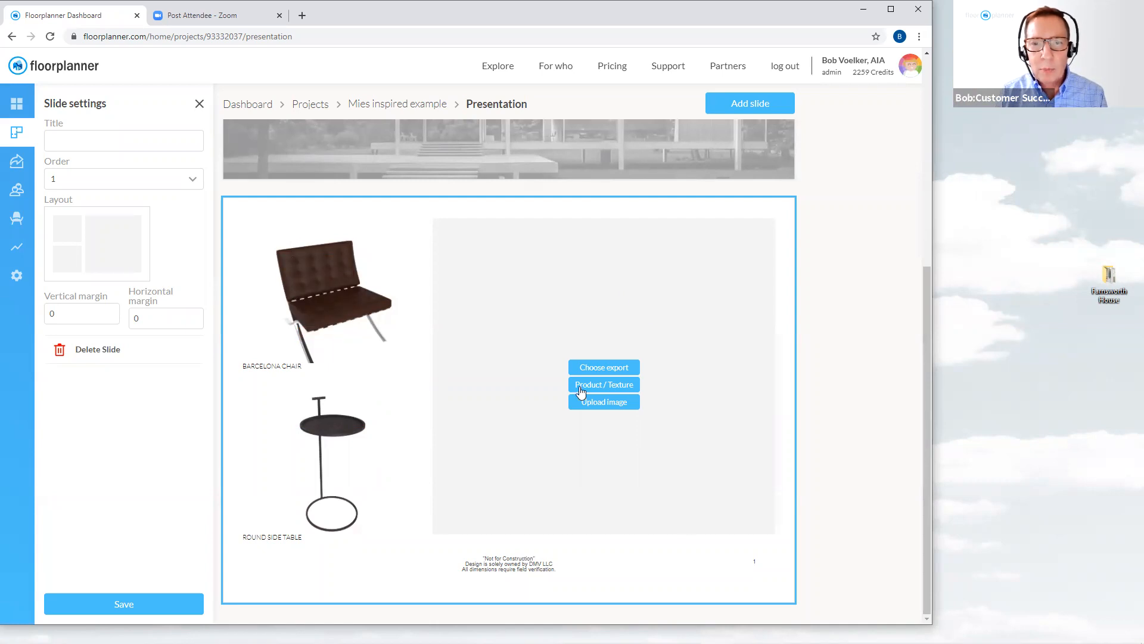
Insert the exported interior render with the white daybed in the foreground into the slide's large frame
{"action": "left_click", "coordinate": [618, 367]}
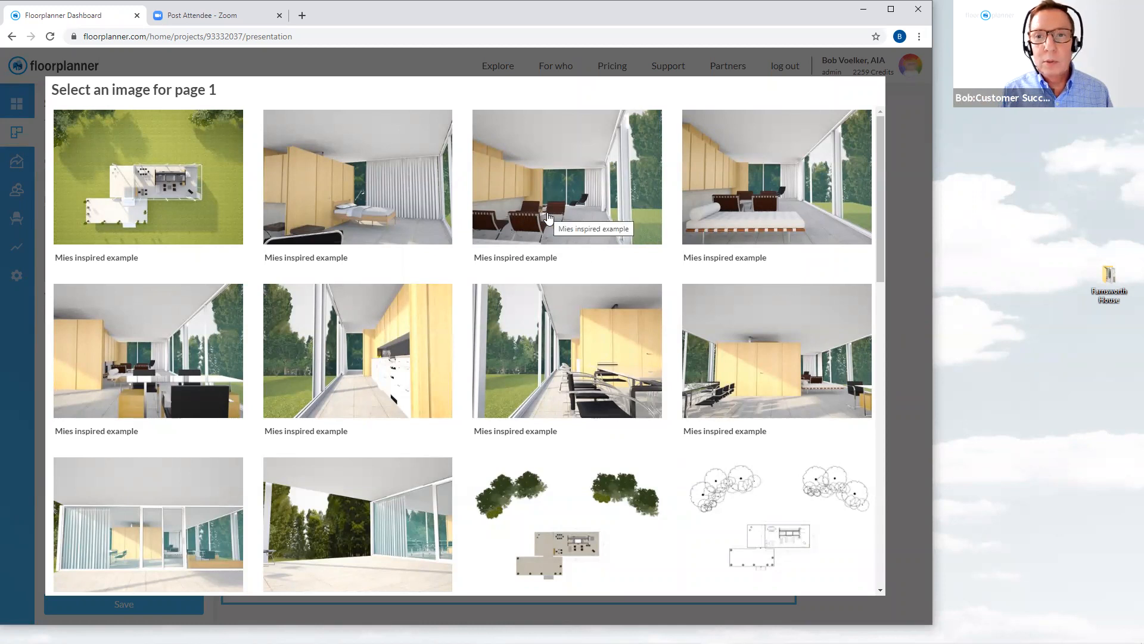
{"action": "left_click", "coordinate": [749, 214]}
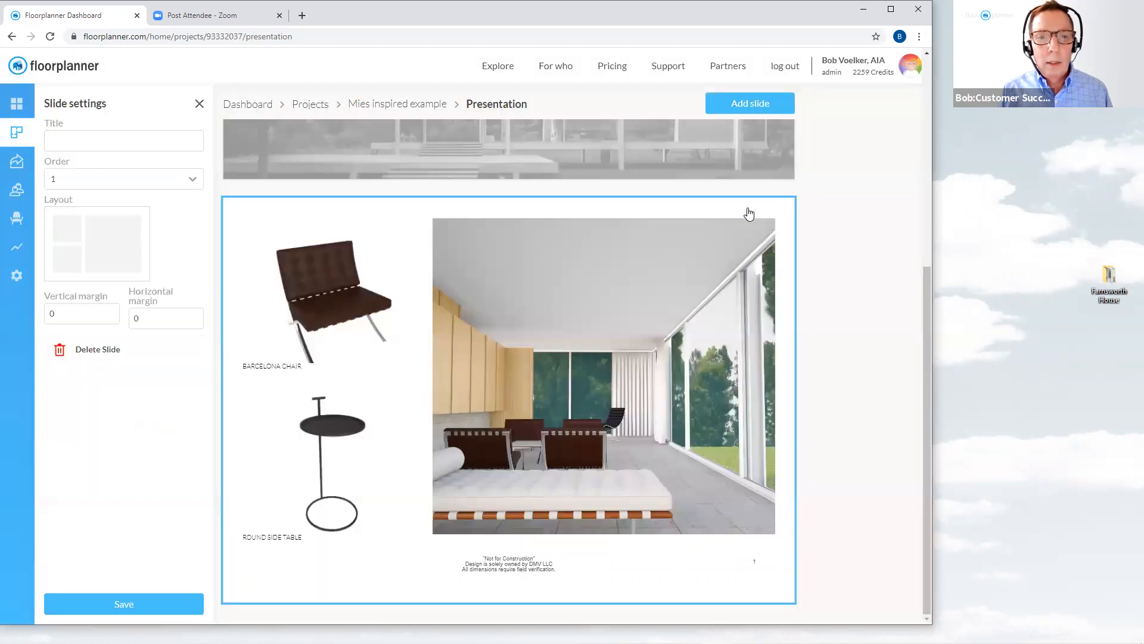
{"action": "mouse_move", "coordinate": [677, 323]}
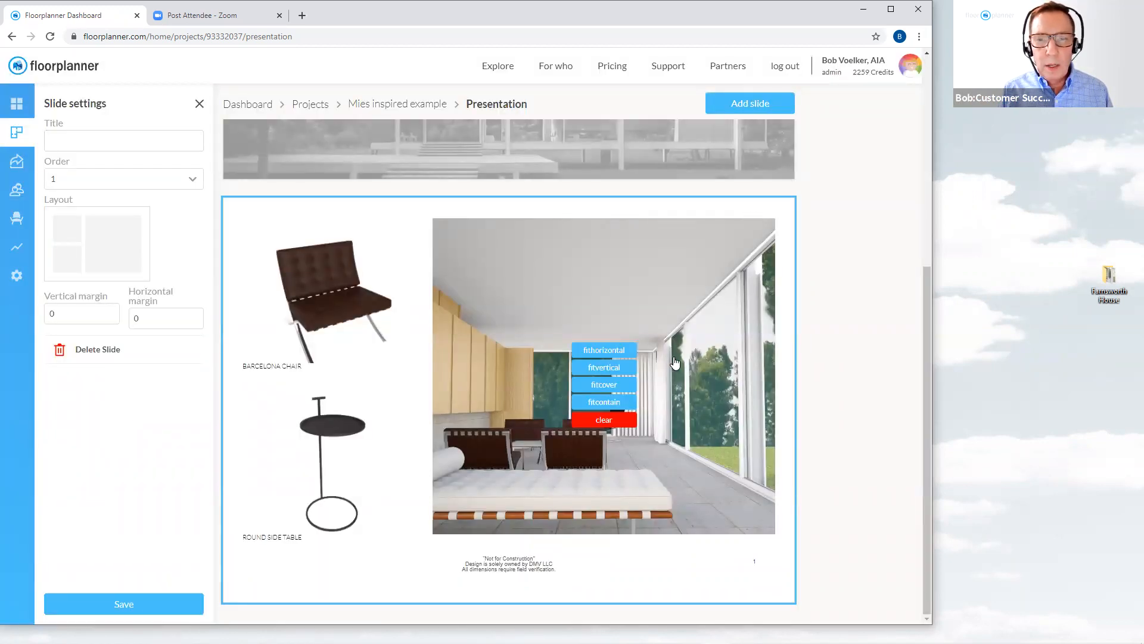
Try fitcontain, fitvertical and fithorizontal on the daybed render, set it to fitcover, and save the presentation
{"action": "left_click", "coordinate": [628, 405]}
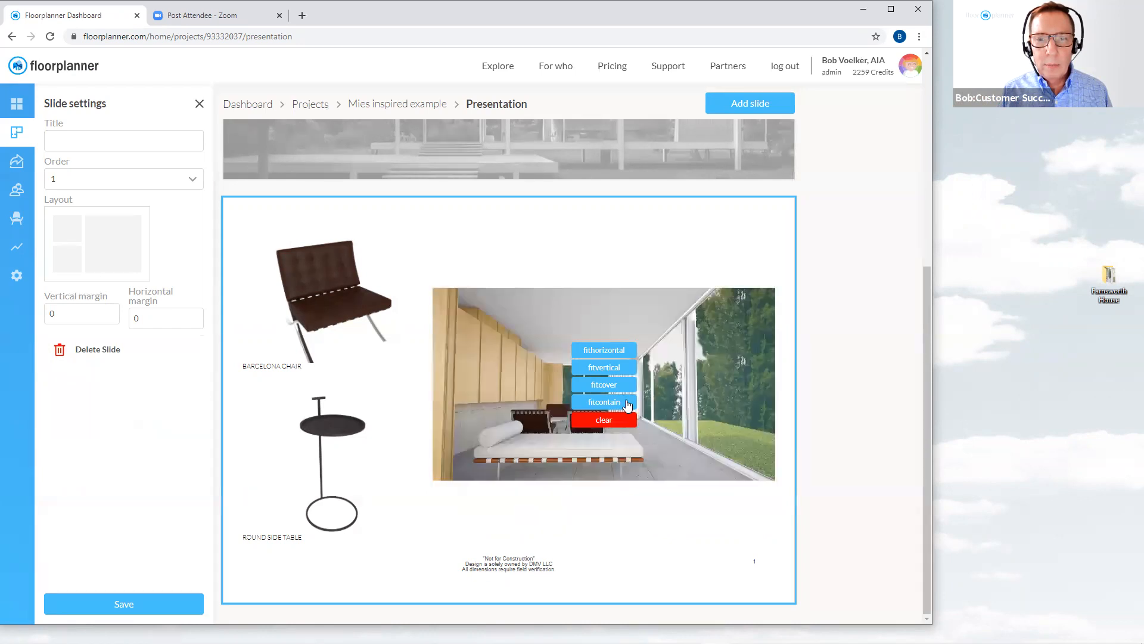
{"action": "left_click", "coordinate": [622, 369]}
{"action": "left_click", "coordinate": [620, 353]}
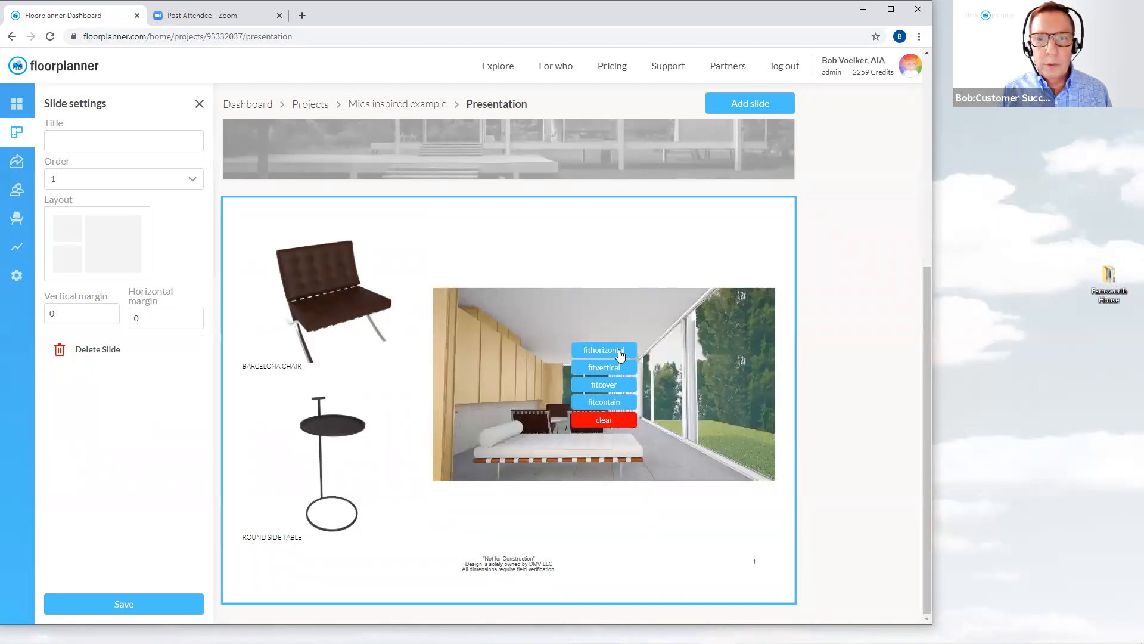
{"action": "left_click", "coordinate": [617, 392]}
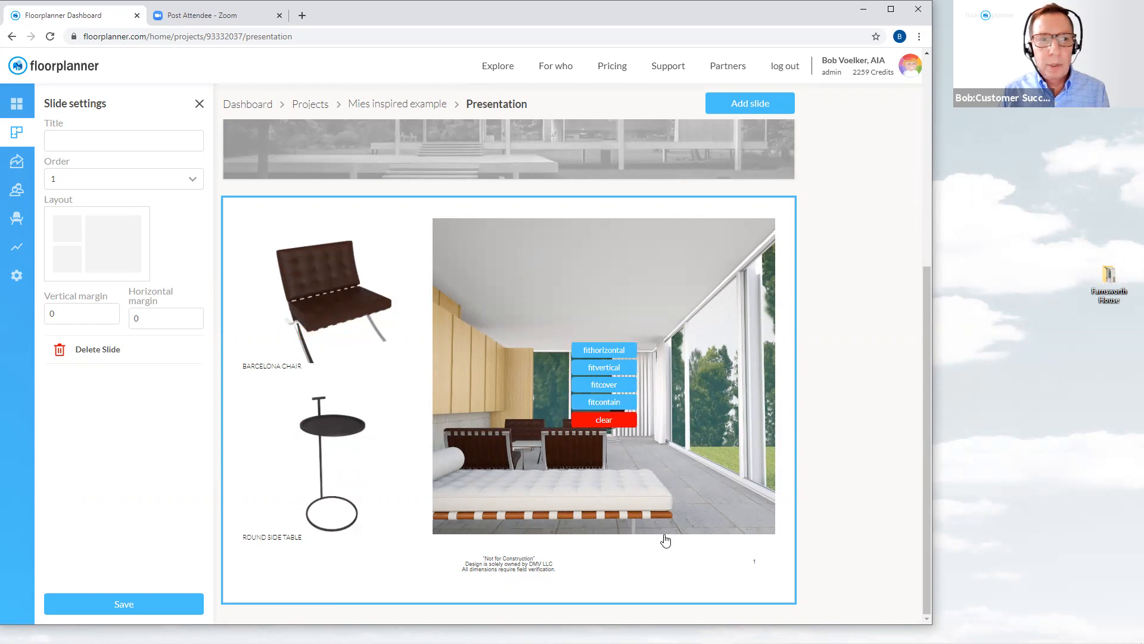
{"action": "left_click", "coordinate": [128, 605]}
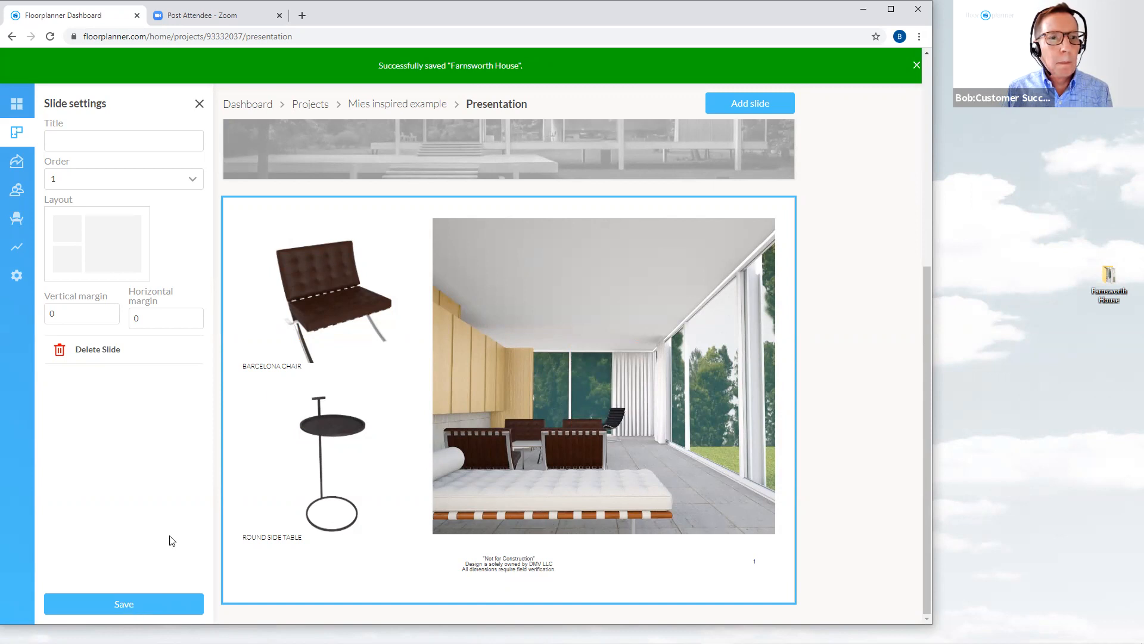
Review the presentation settings, including the available title positions and page number positions, without changing them
{"action": "left_click", "coordinate": [200, 108]}
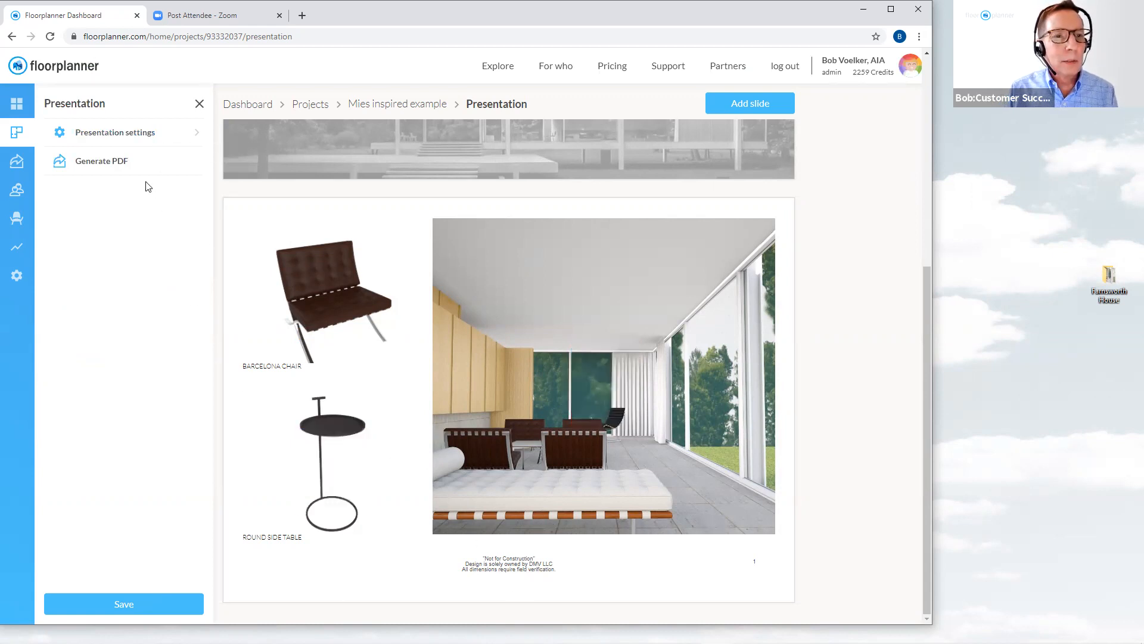
{"action": "left_click", "coordinate": [135, 140]}
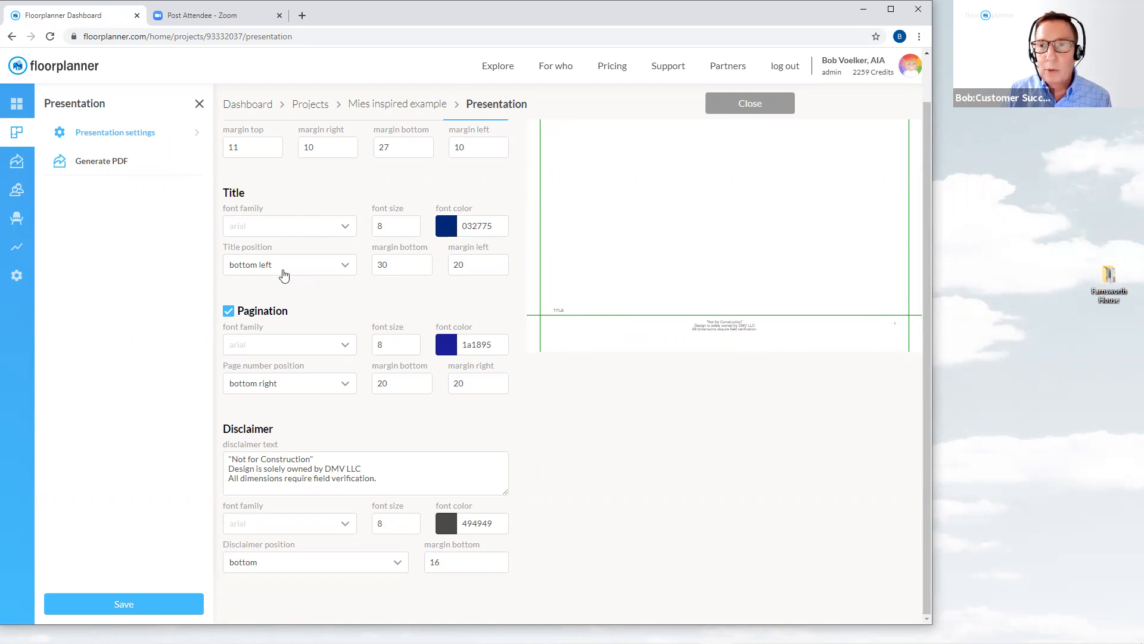
{"action": "left_click", "coordinate": [345, 266]}
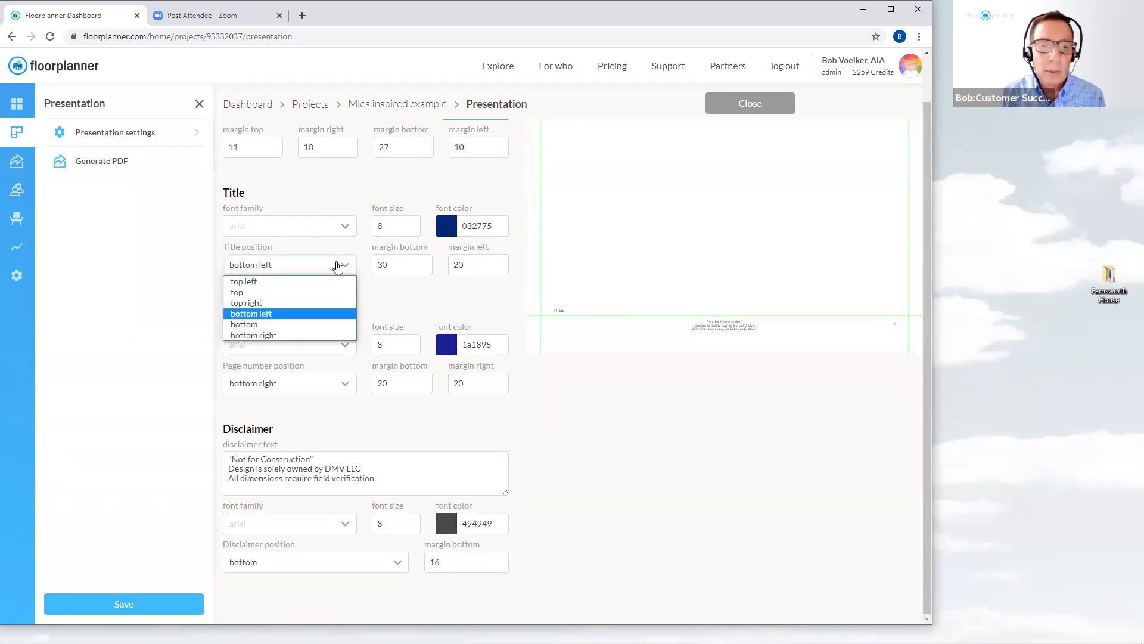
{"action": "left_click", "coordinate": [335, 262]}
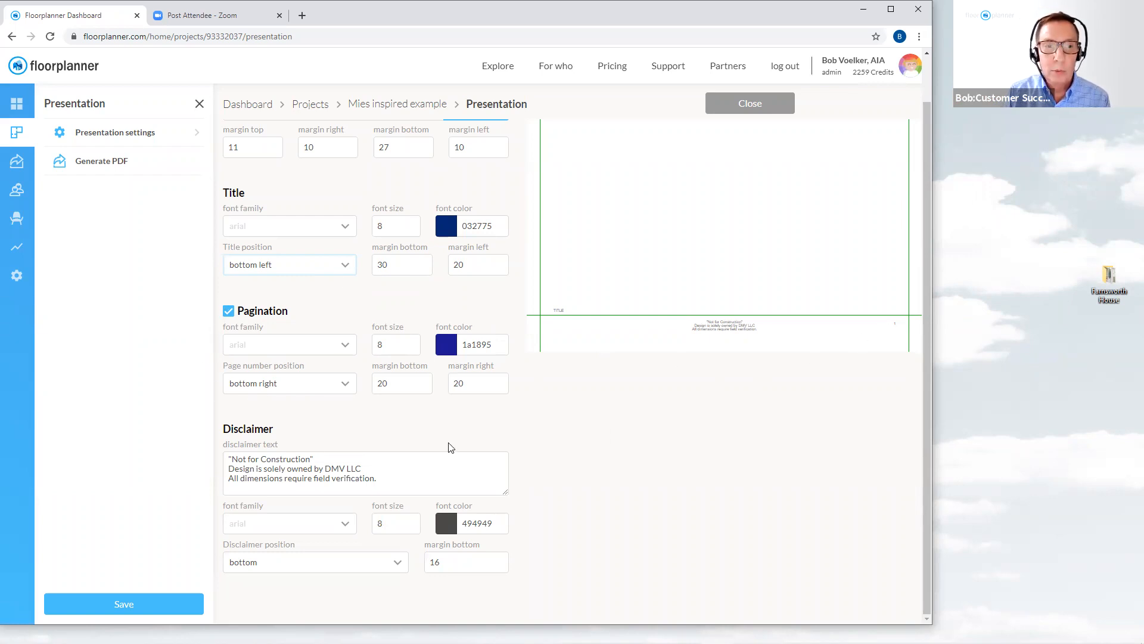
{"action": "left_click", "coordinate": [349, 388]}
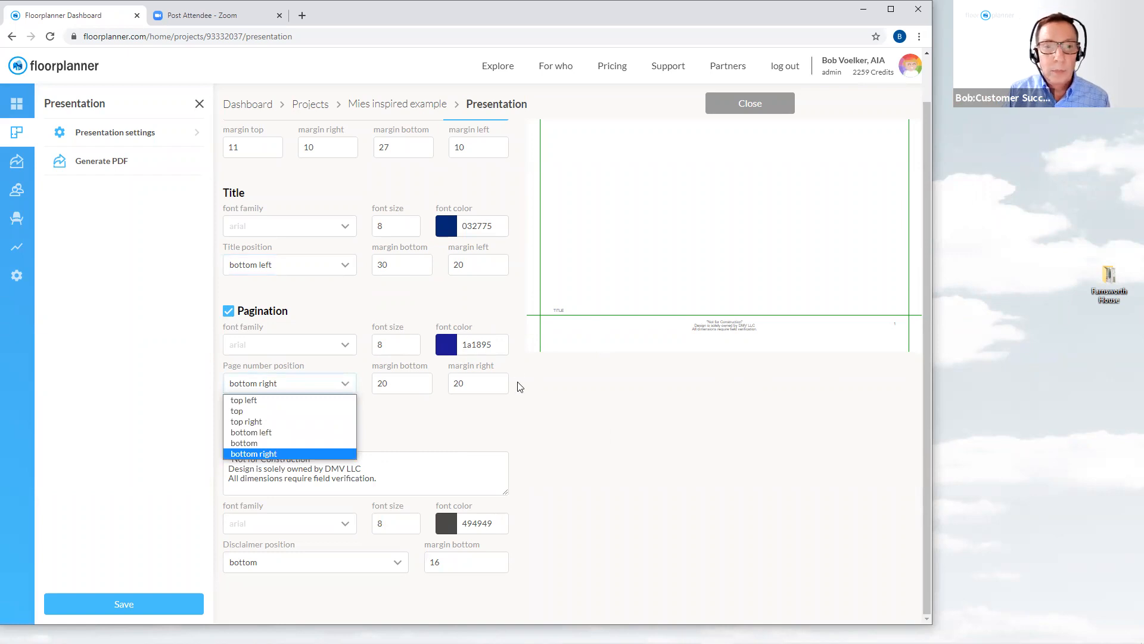
{"action": "left_click", "coordinate": [541, 425]}
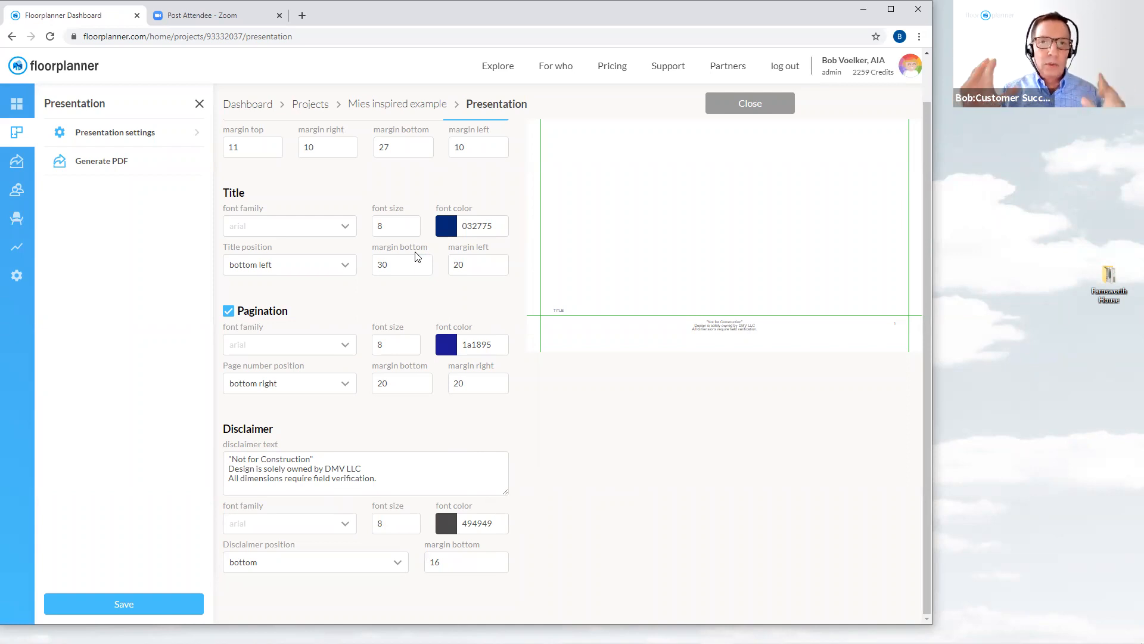
{"action": "scroll", "coordinate": [409, 206], "scroll_direction": "up", "scroll_amount": 1}
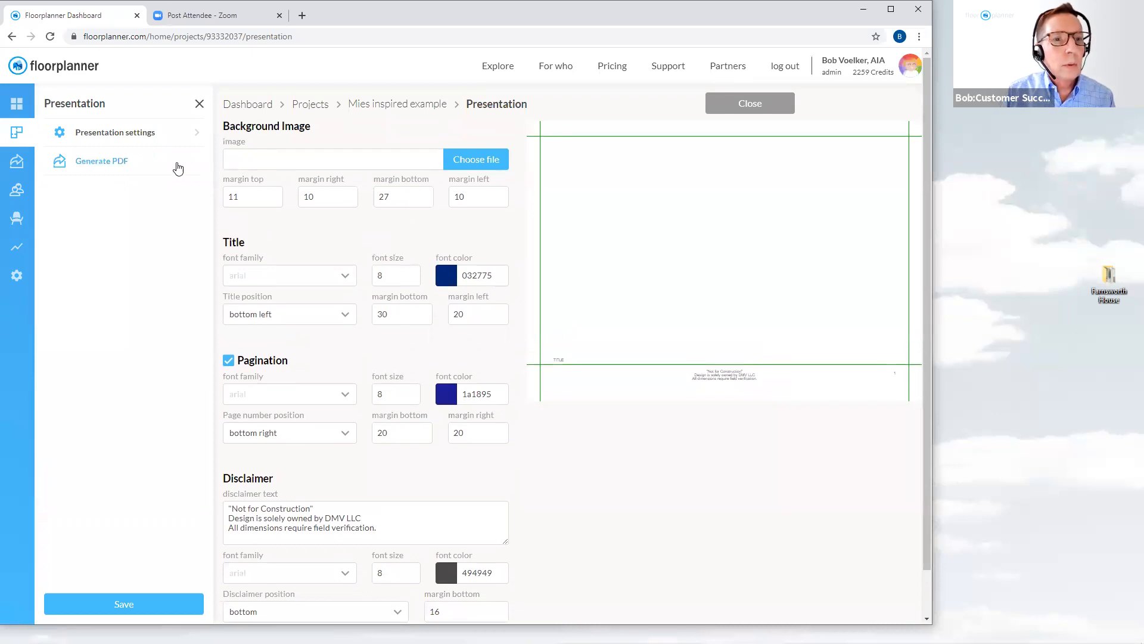
{"action": "left_click", "coordinate": [199, 106]}
Title the product slide "Living Room" and save the presentation
{"action": "scroll", "coordinate": [460, 247], "scroll_direction": "down", "scroll_amount": 5}
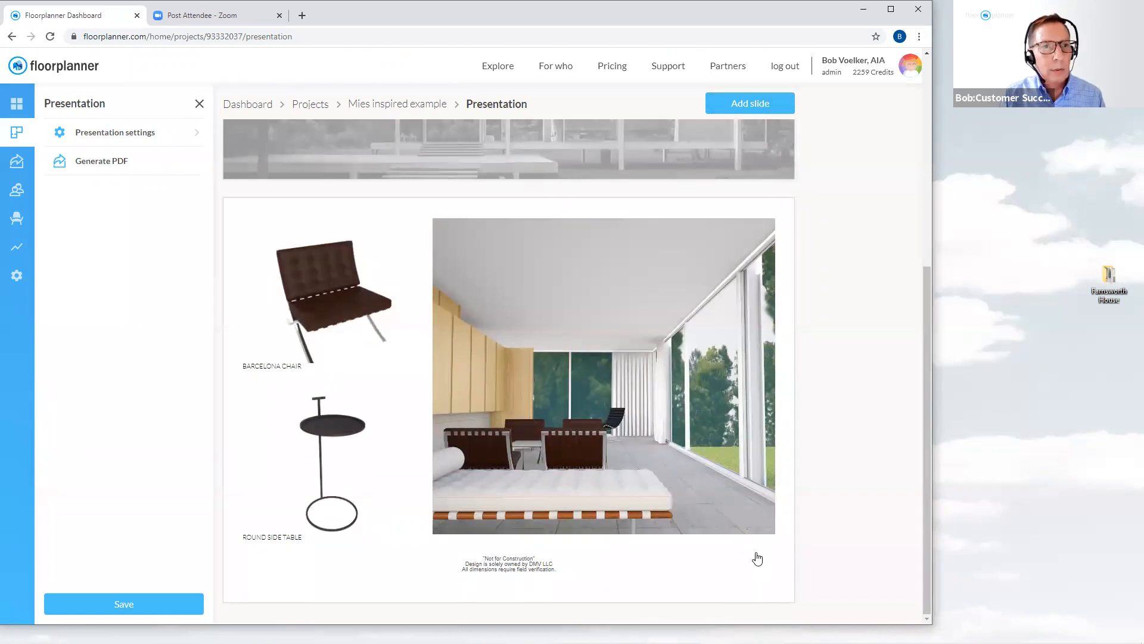
{"action": "left_click", "coordinate": [714, 567]}
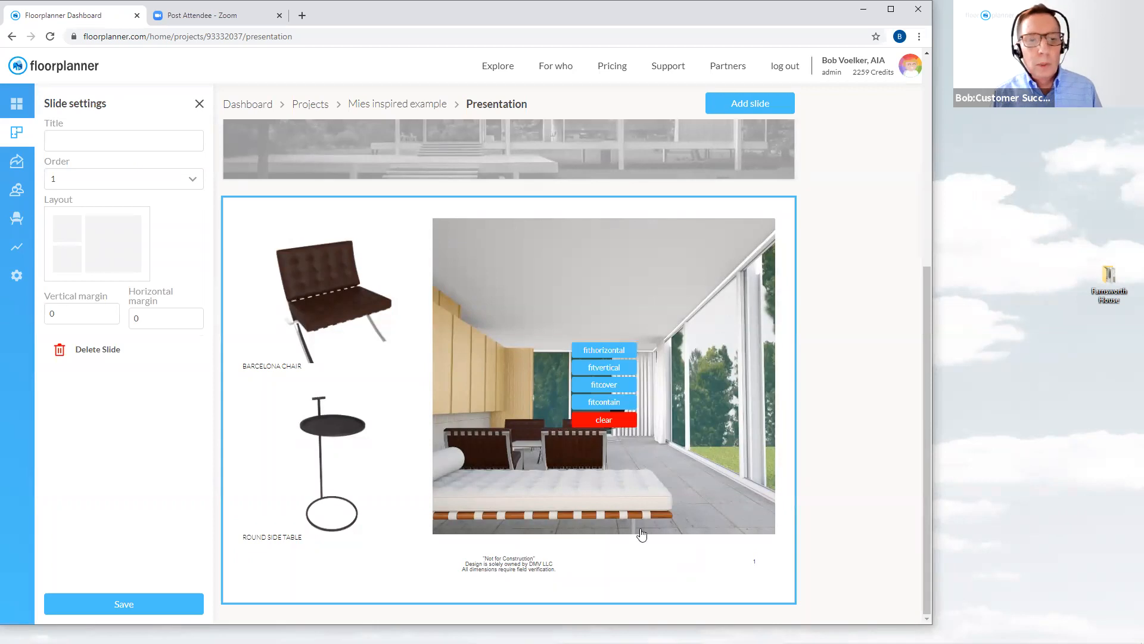
{"action": "left_click", "coordinate": [77, 138]}
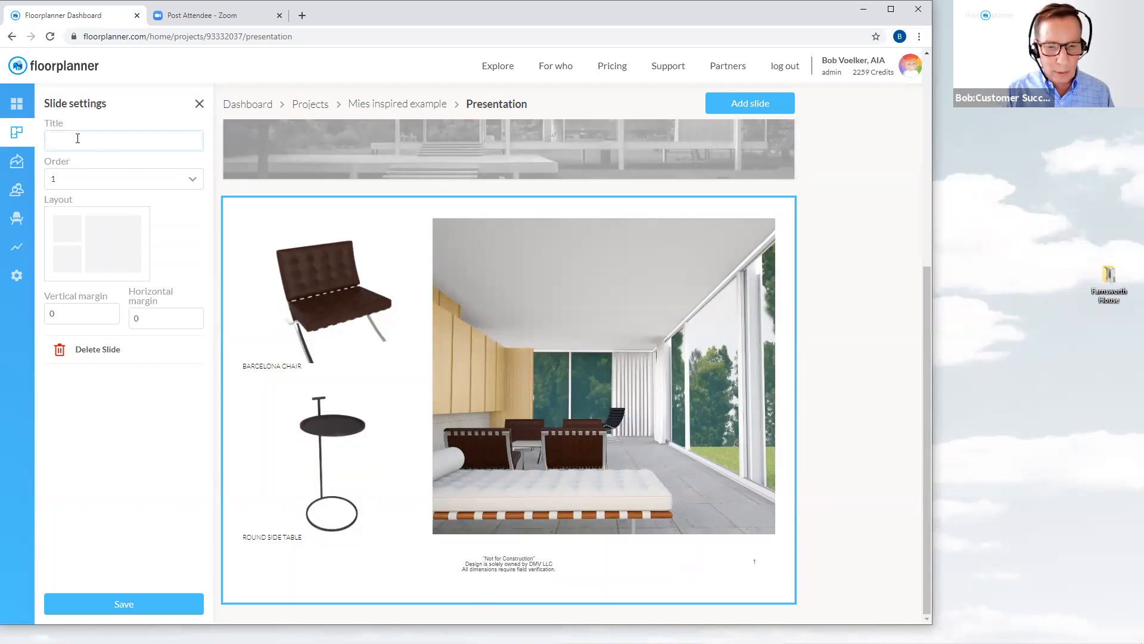
{"action": "type", "text": "Living RO"}
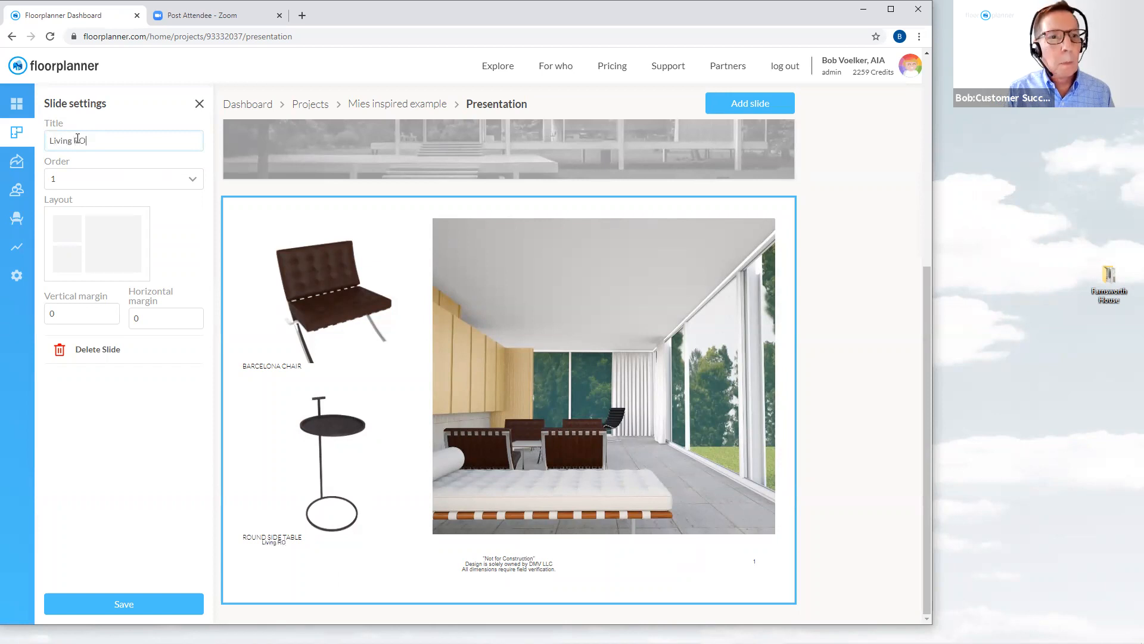
{"action": "type", "text": "omom"}
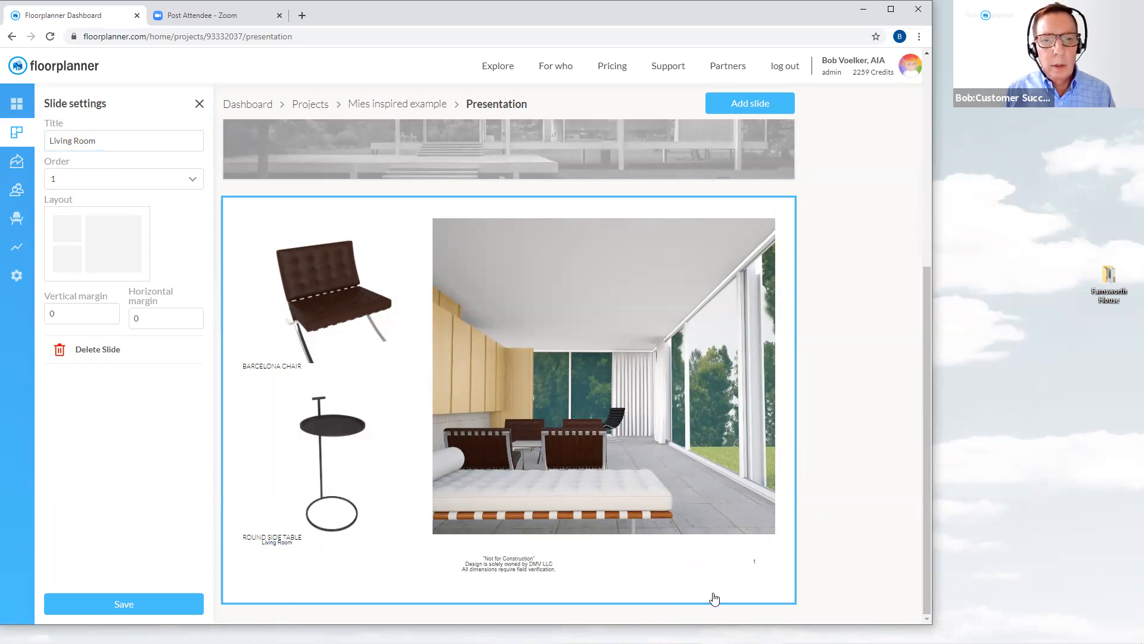
{"action": "mouse_move", "coordinate": [290, 552]}
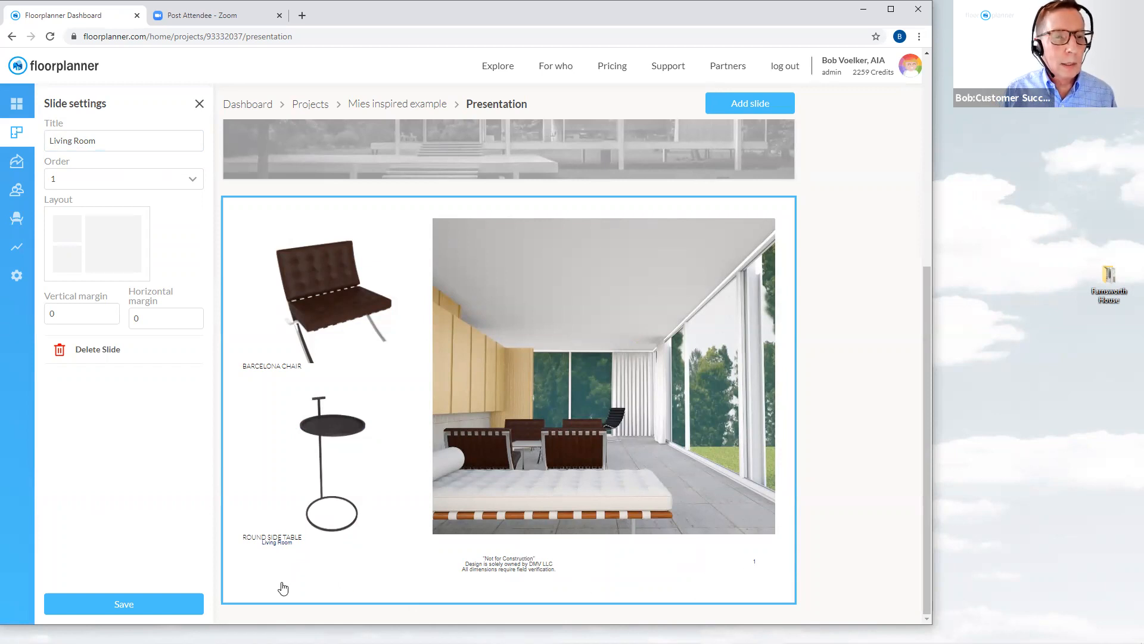
{"action": "left_click", "coordinate": [135, 605]}
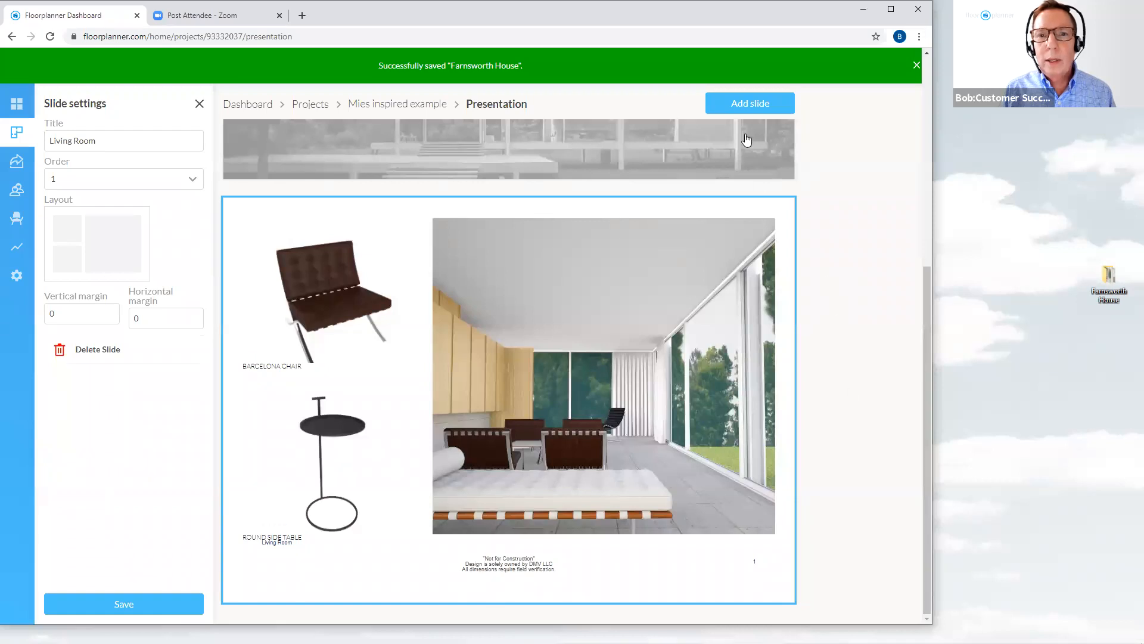
Add a second slide, insert the exported black-and-white site plan with tree outlines, and set the image to fitcontain
{"action": "left_click", "coordinate": [747, 105]}
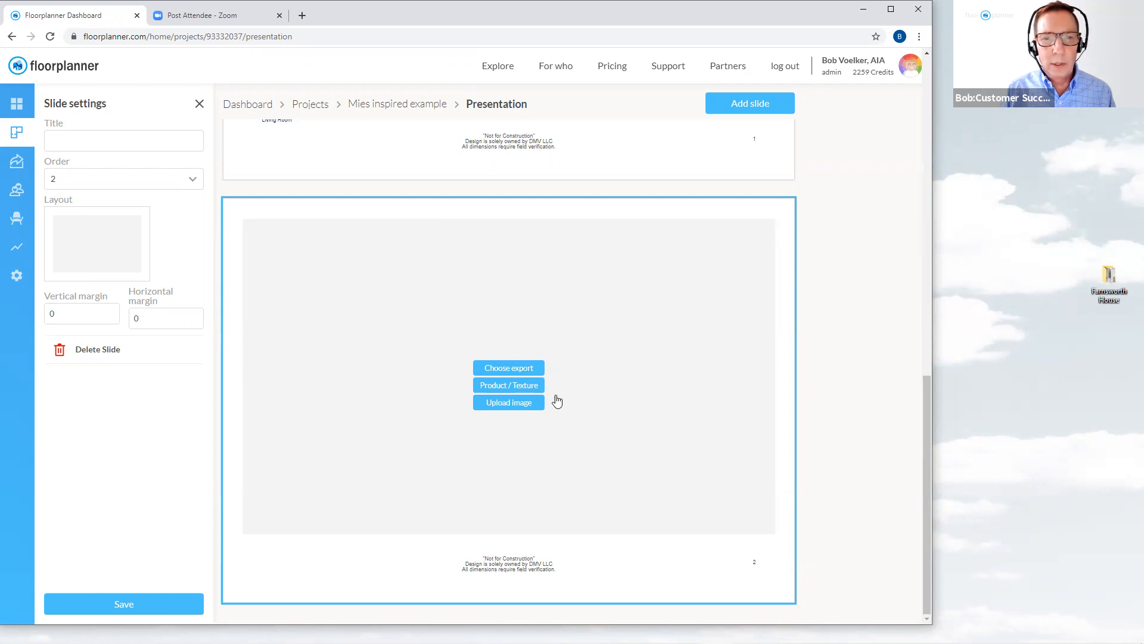
{"action": "left_click", "coordinate": [524, 374]}
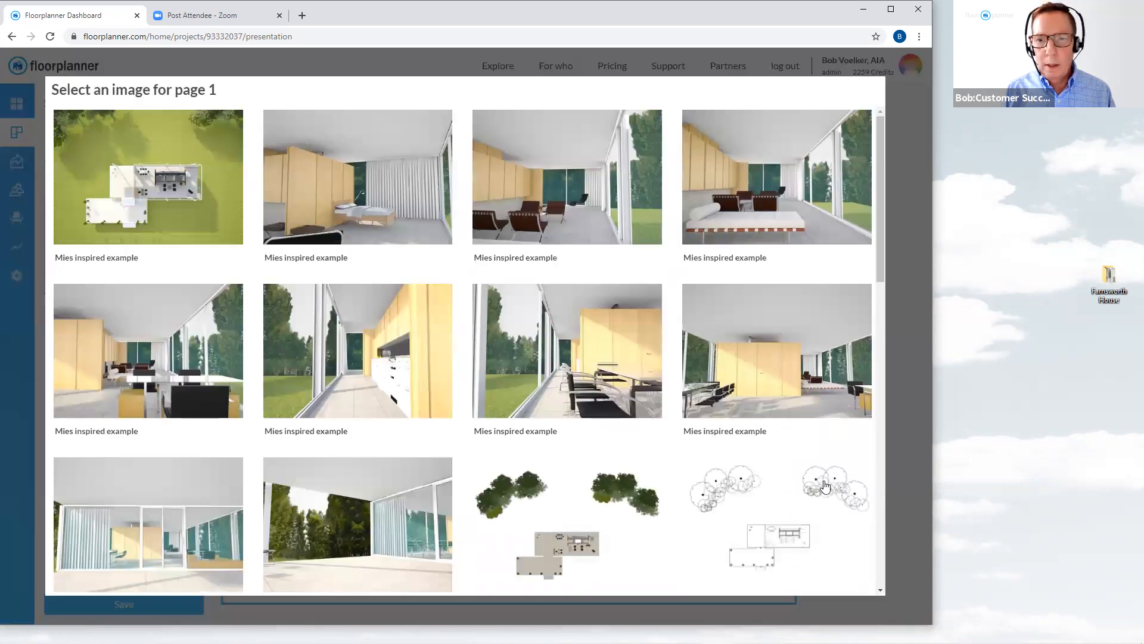
{"action": "left_click", "coordinate": [770, 523]}
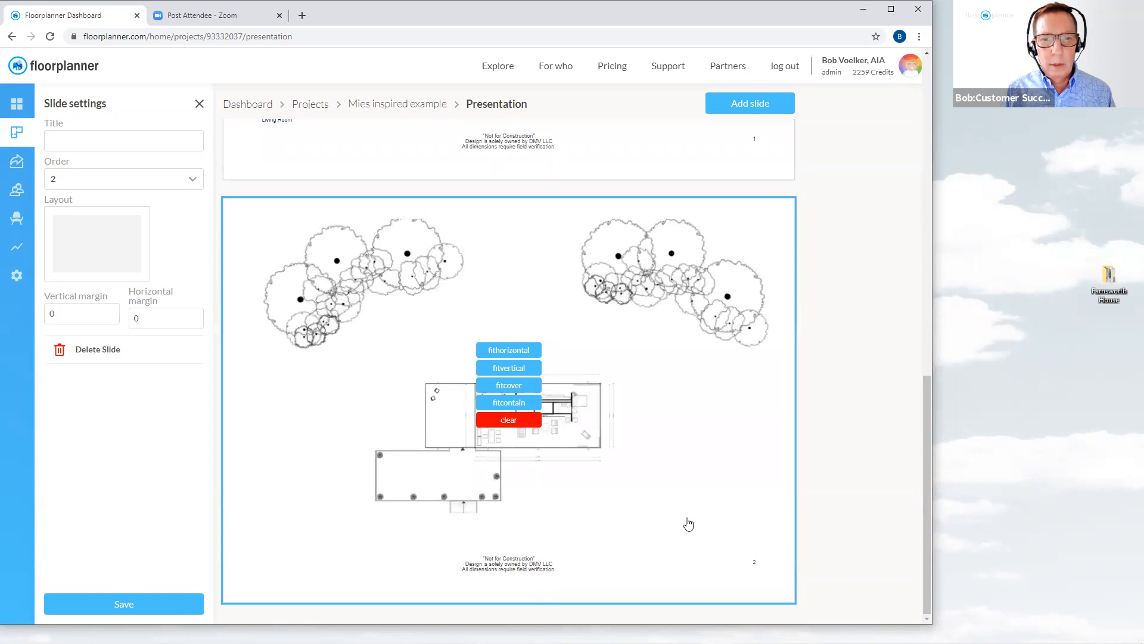
{"action": "left_click", "coordinate": [526, 407]}
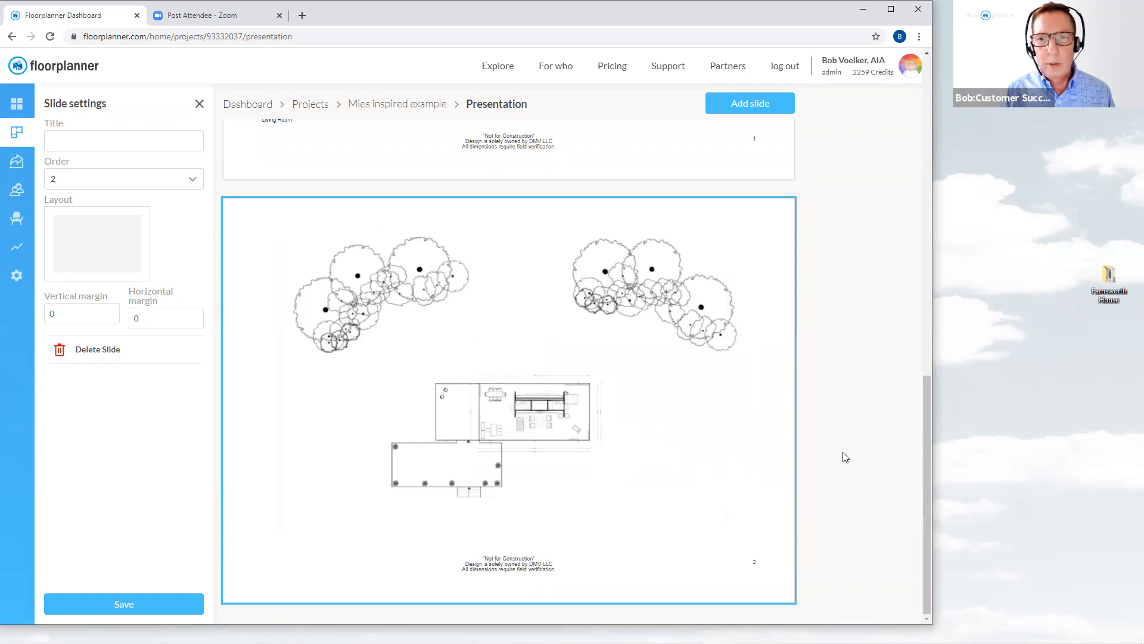
{"action": "mouse_move", "coordinate": [626, 402]}
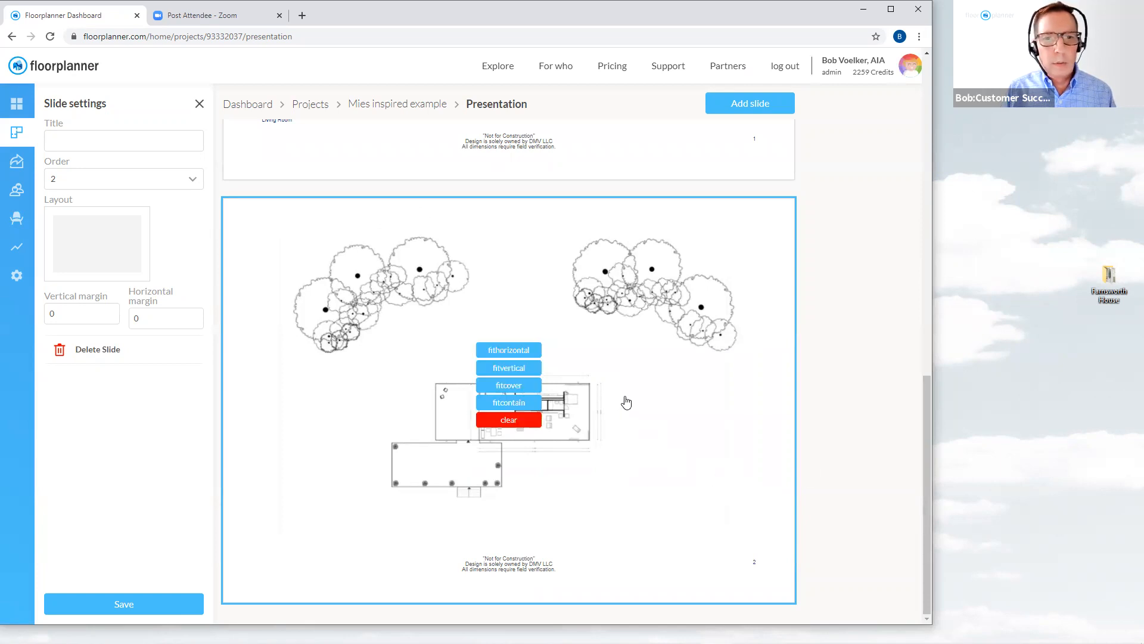
{"action": "scroll", "coordinate": [628, 383], "scroll_direction": "up", "scroll_amount": 4}
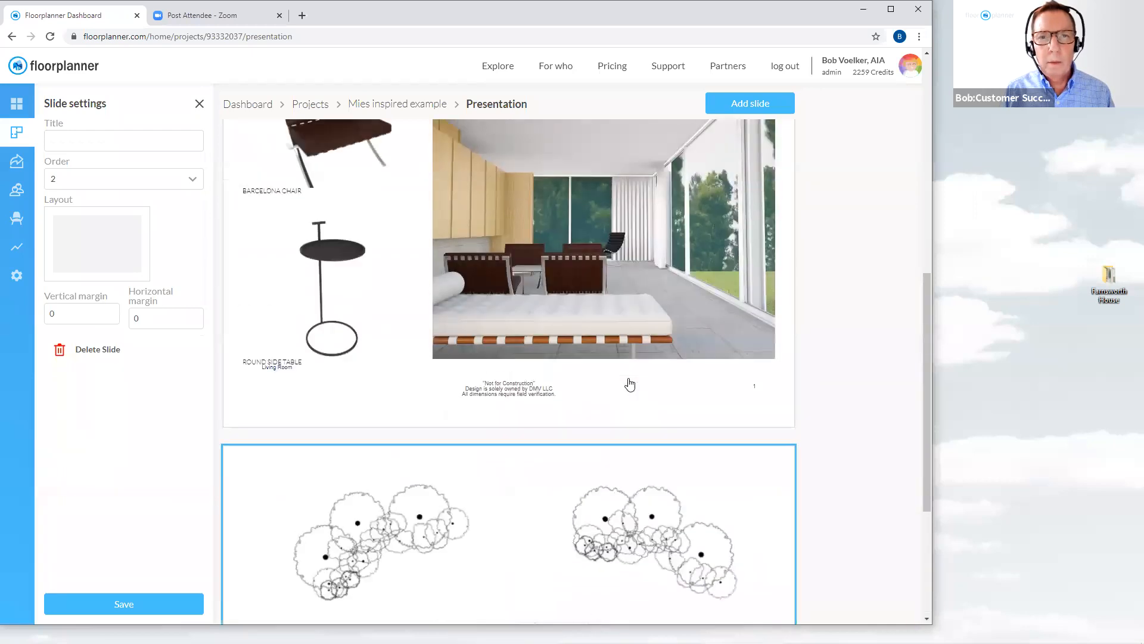
Set the site plan slide's vertical margin to 12 and its horizontal margin to 1
{"action": "scroll", "coordinate": [626, 418], "scroll_direction": "down", "scroll_amount": 4}
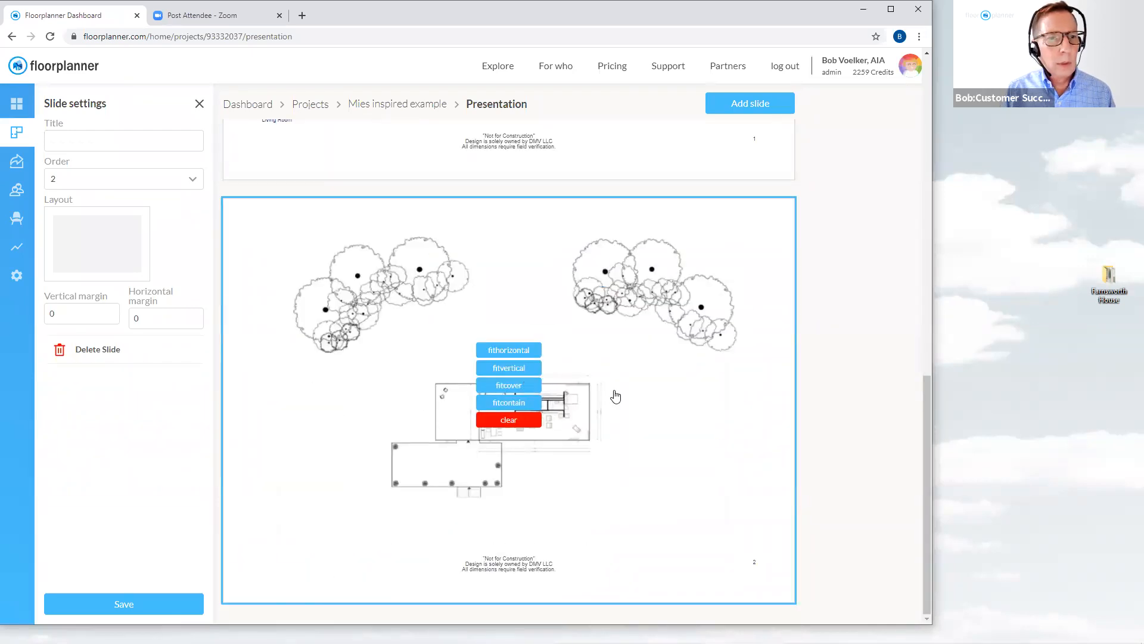
{"action": "left_click", "coordinate": [112, 308]}
{"action": "left_click", "coordinate": [113, 308]}
{"action": "left_click", "coordinate": [113, 308]}
{"action": "left_click", "coordinate": [113, 308]}
{"action": "left_click", "coordinate": [113, 308]}
{"action": "left_click", "coordinate": [112, 308]}
{"action": "left_click", "coordinate": [113, 308]}
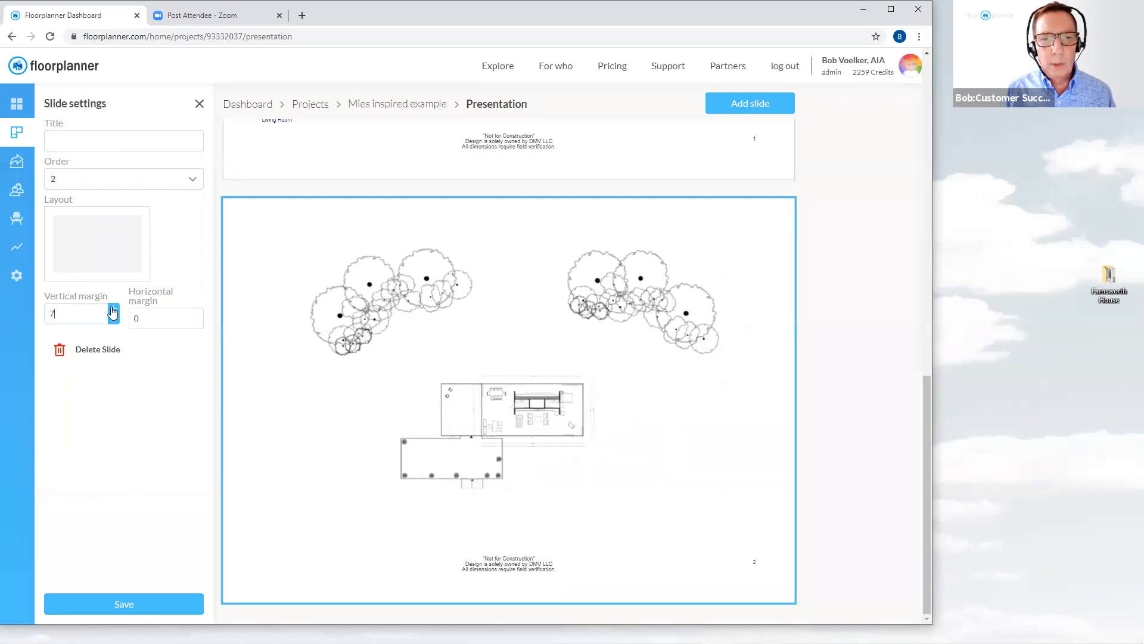
{"action": "left_click", "coordinate": [113, 319]}
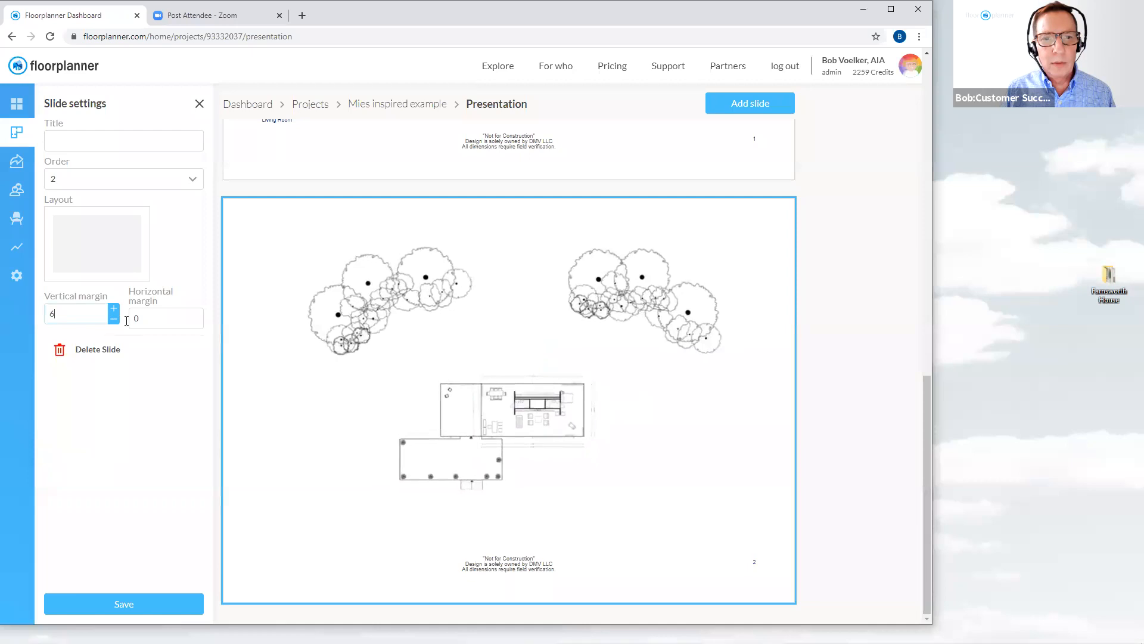
{"action": "left_click", "coordinate": [197, 314]}
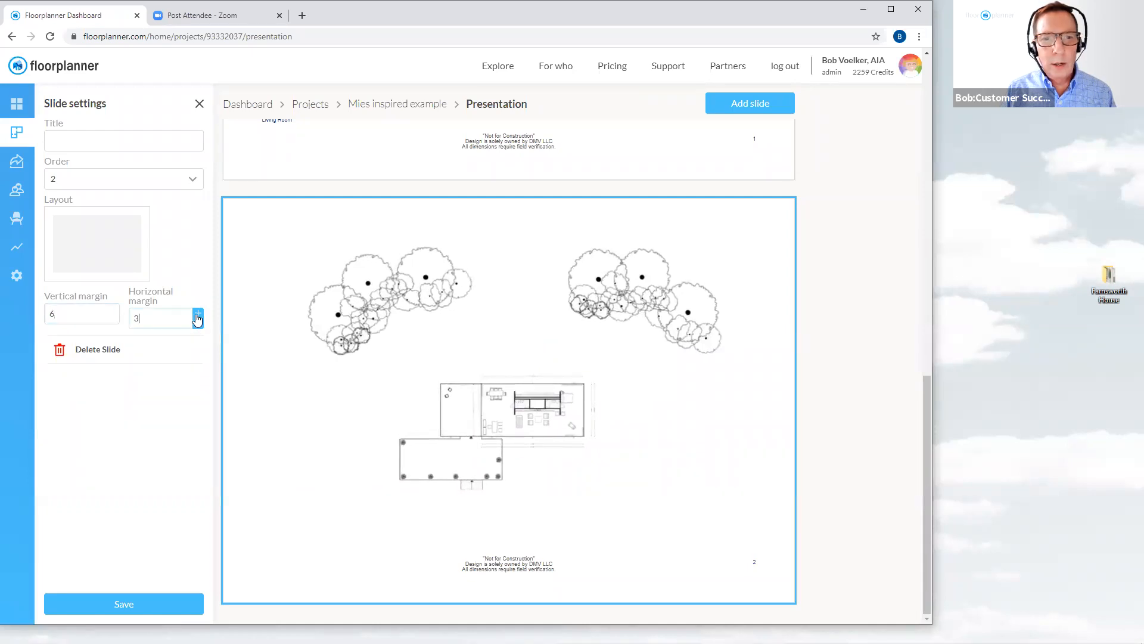
{"action": "left_click", "coordinate": [197, 323]}
{"action": "left_click", "coordinate": [198, 323]}
{"action": "left_click", "coordinate": [114, 310]}
{"action": "left_click", "coordinate": [114, 310]}
{"action": "left_click", "coordinate": [114, 310]}
{"action": "left_click", "coordinate": [114, 318]}
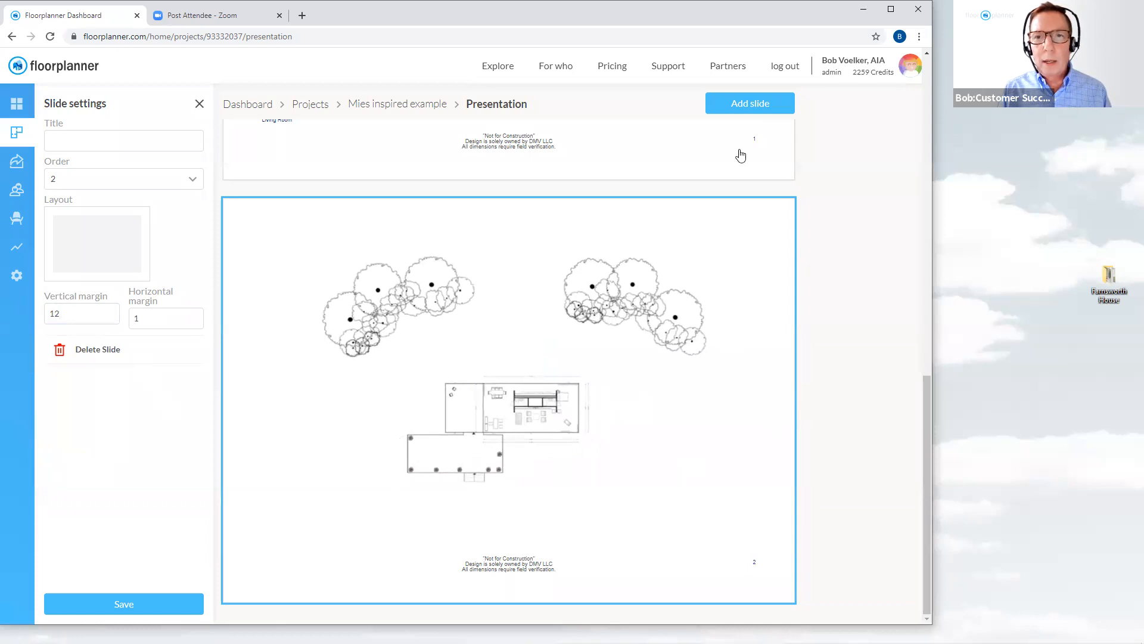
Add a third slide and give it the layout with four small cells beside one large cell on the right
{"action": "left_click", "coordinate": [743, 107]}
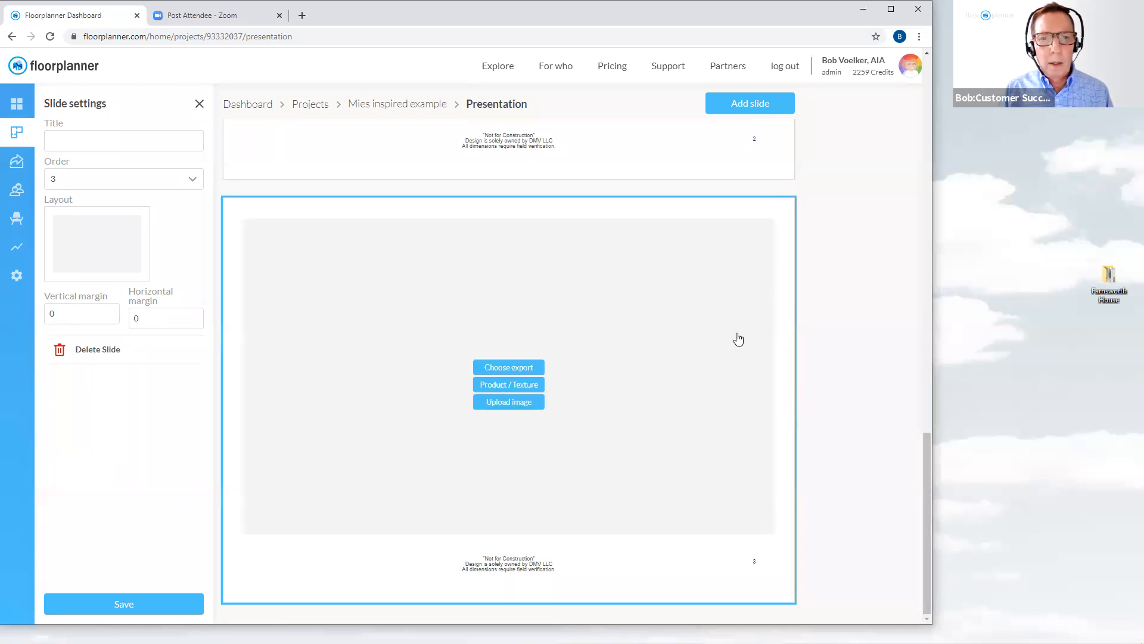
{"action": "left_click", "coordinate": [108, 256]}
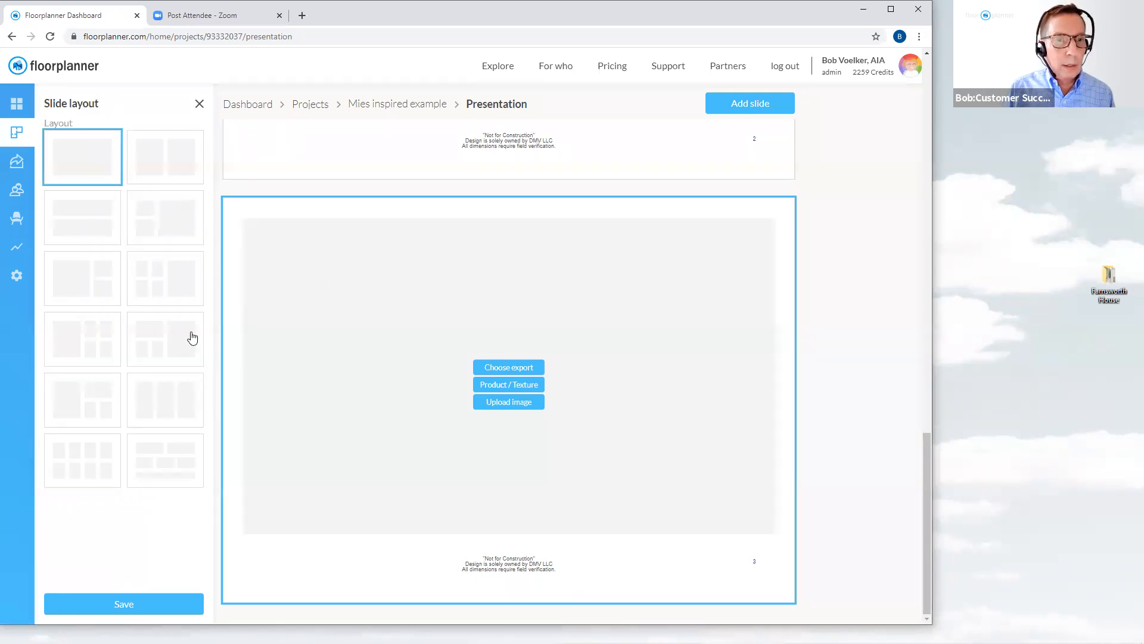
{"action": "left_click", "coordinate": [172, 297]}
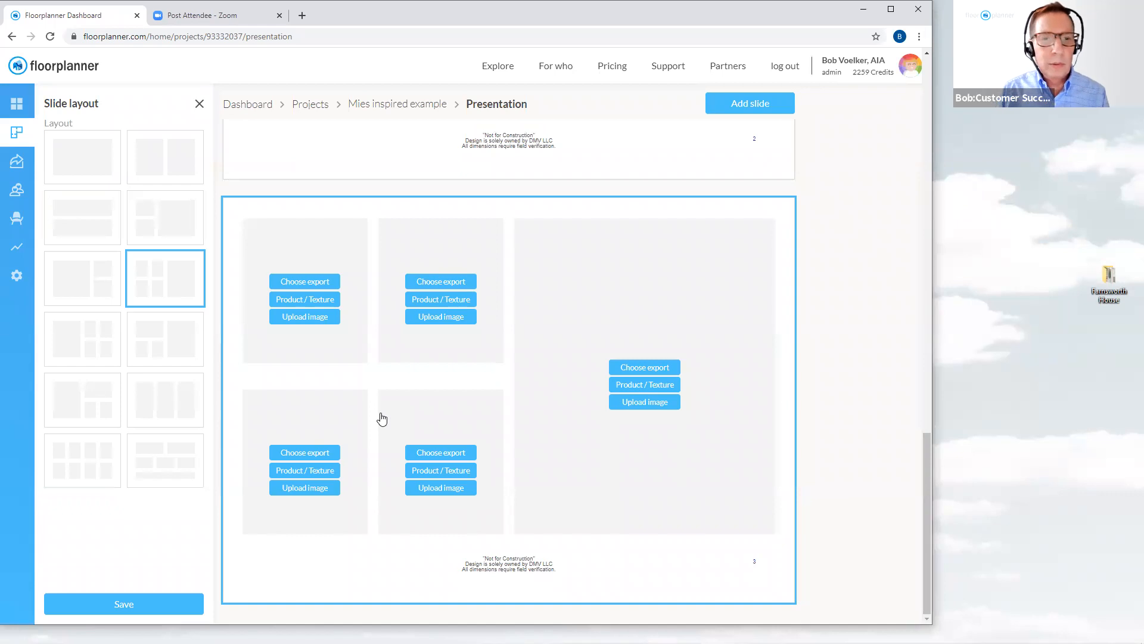
Fill the third slide's two upper small cells with the Marble Beige 0041 and Ivy0070 textures
{"action": "left_click", "coordinate": [320, 300]}
{"action": "scroll", "coordinate": [387, 331], "scroll_direction": "down", "scroll_amount": 2}
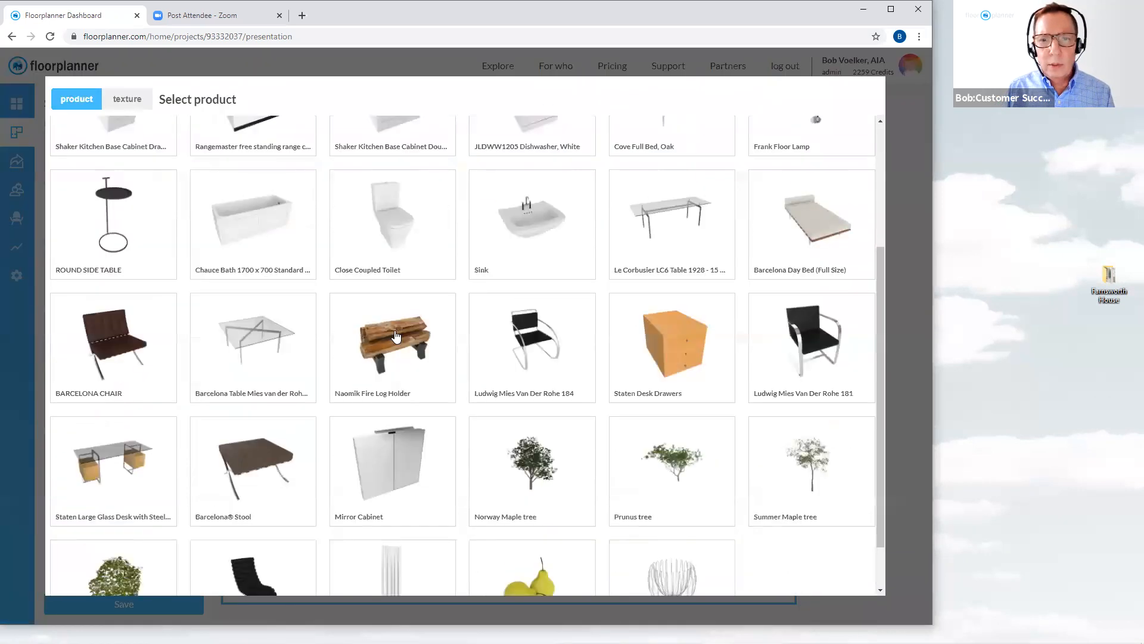
{"action": "scroll", "coordinate": [396, 336], "scroll_direction": "down", "scroll_amount": 2}
{"action": "scroll", "coordinate": [396, 335], "scroll_direction": "up", "scroll_amount": 4}
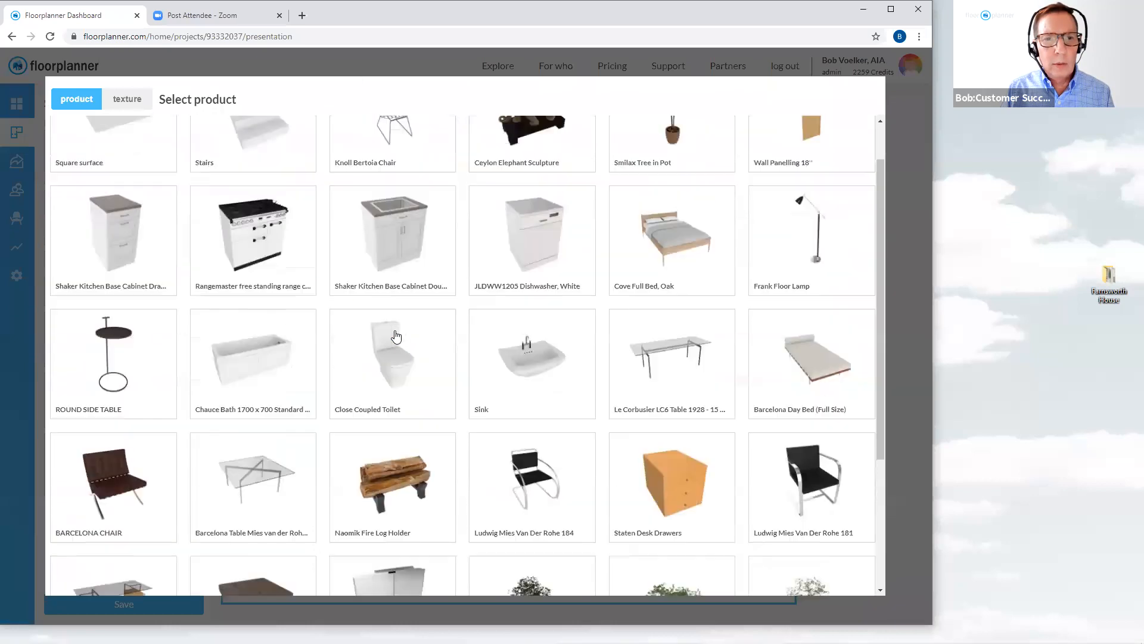
{"action": "scroll", "coordinate": [396, 336], "scroll_direction": "up", "scroll_amount": 1}
{"action": "scroll", "coordinate": [396, 335], "scroll_direction": "down", "scroll_amount": 1}
{"action": "scroll", "coordinate": [268, 239], "scroll_direction": "up", "scroll_amount": 1}
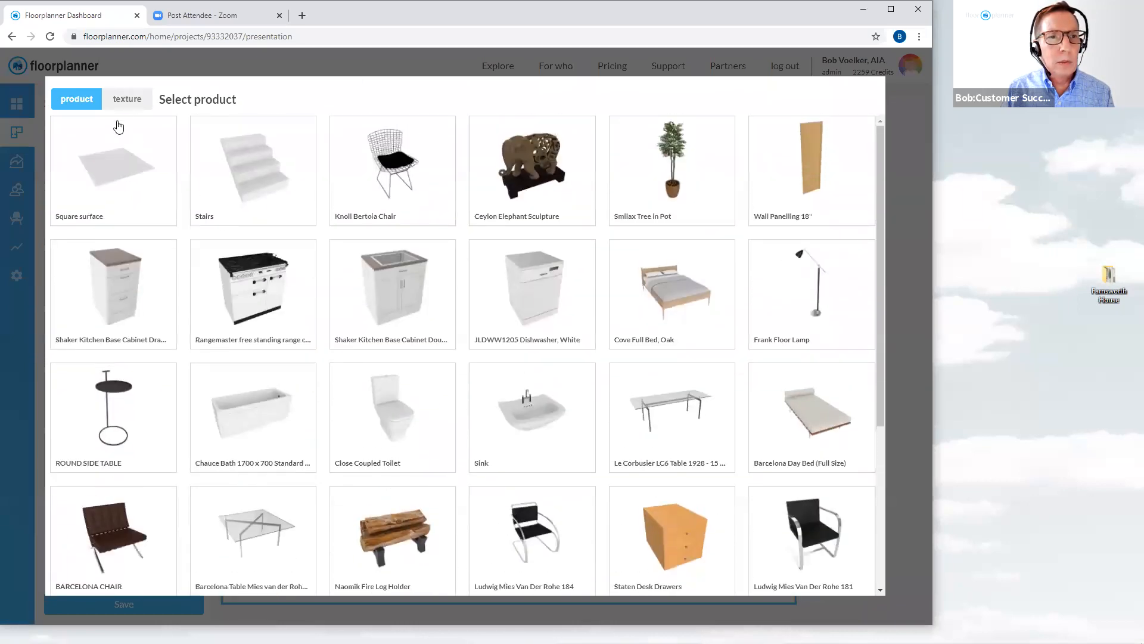
{"action": "left_click", "coordinate": [142, 98]}
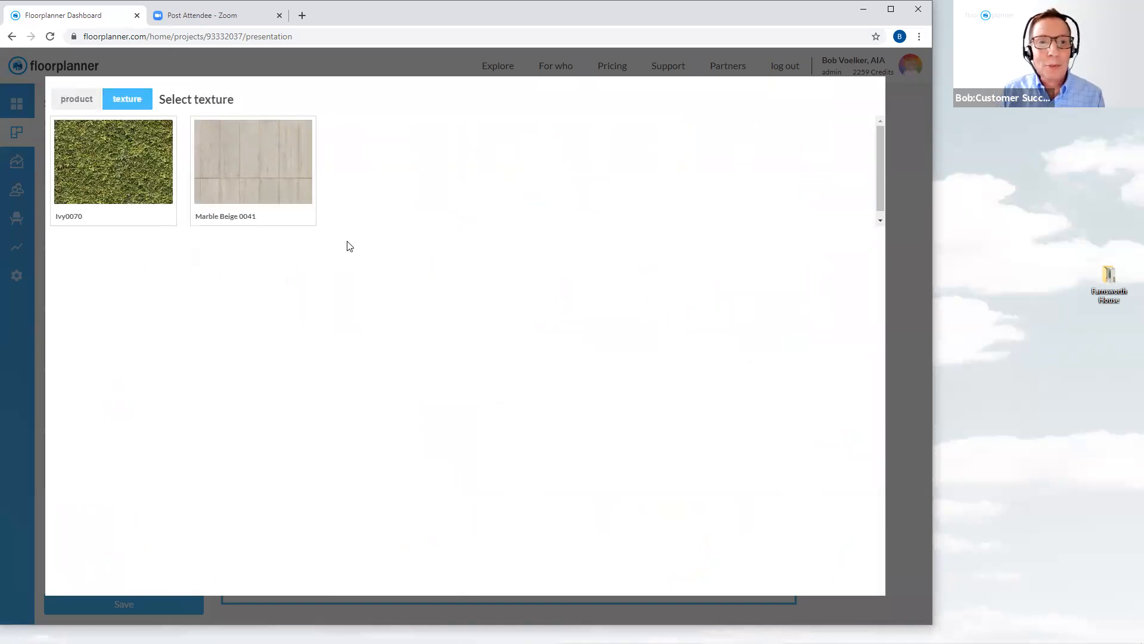
{"action": "left_click", "coordinate": [273, 191]}
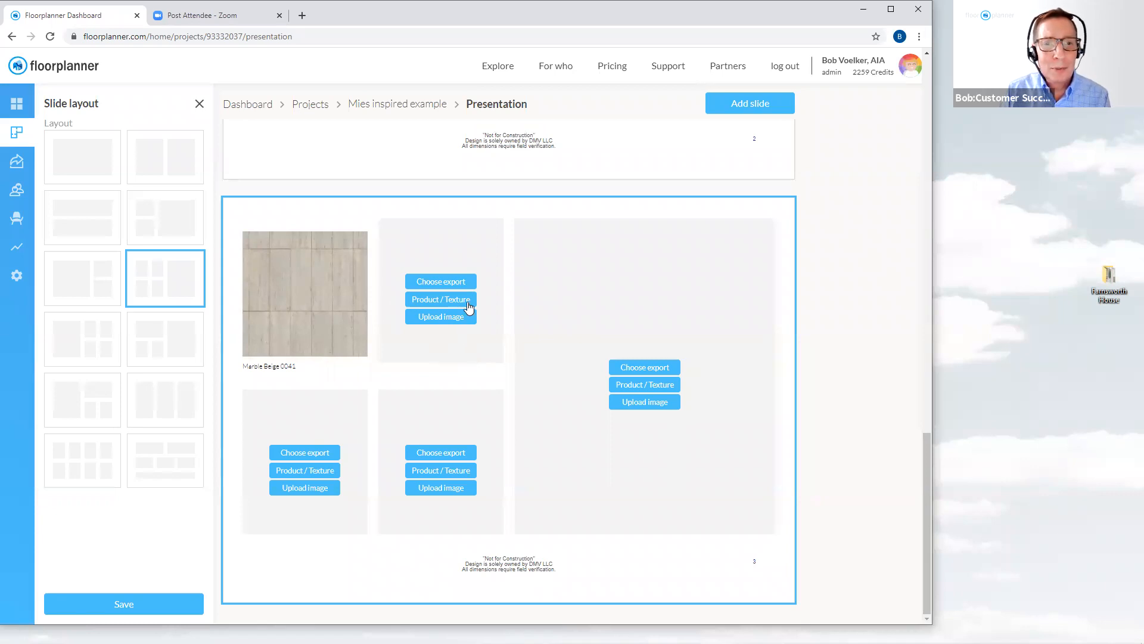
{"action": "left_click", "coordinate": [468, 307]}
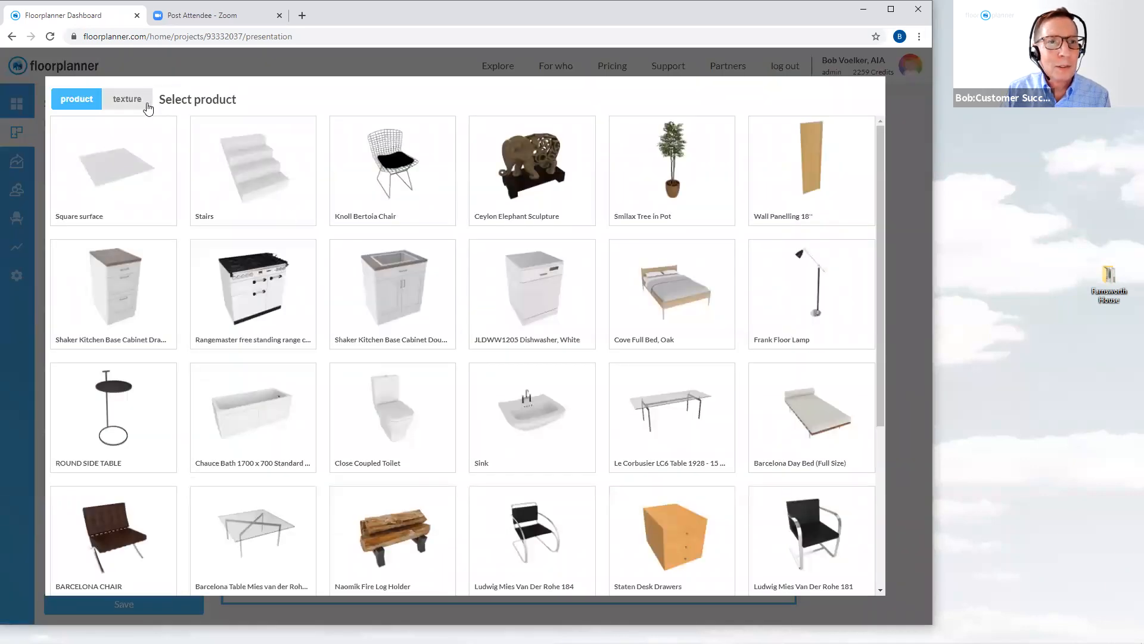
{"action": "left_click", "coordinate": [127, 99]}
{"action": "left_click", "coordinate": [111, 173]}
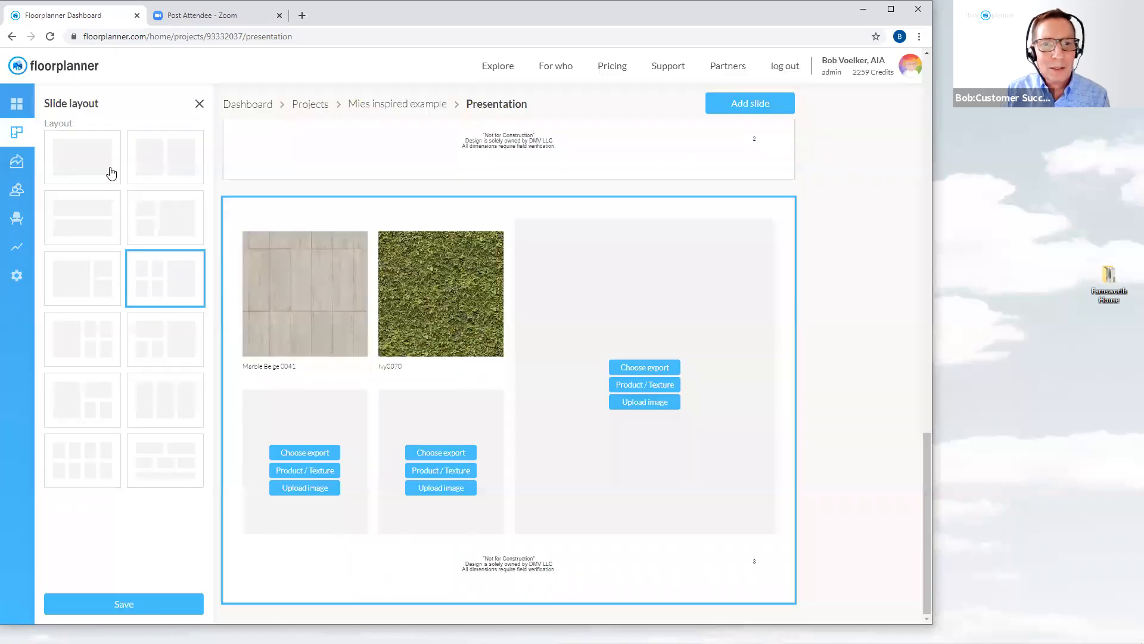
Fill the third slide's two lower small cells with the Knoll Bertoia Chair and the Ceylon Elephant Sculpture
{"action": "left_click", "coordinate": [317, 476]}
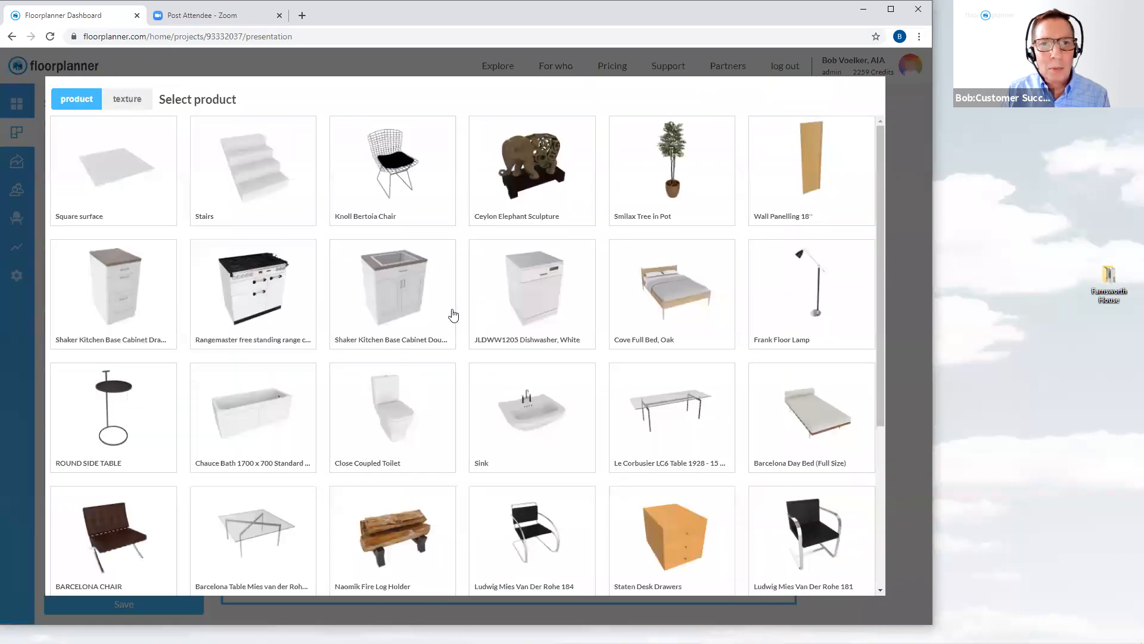
{"action": "left_click", "coordinate": [408, 171]}
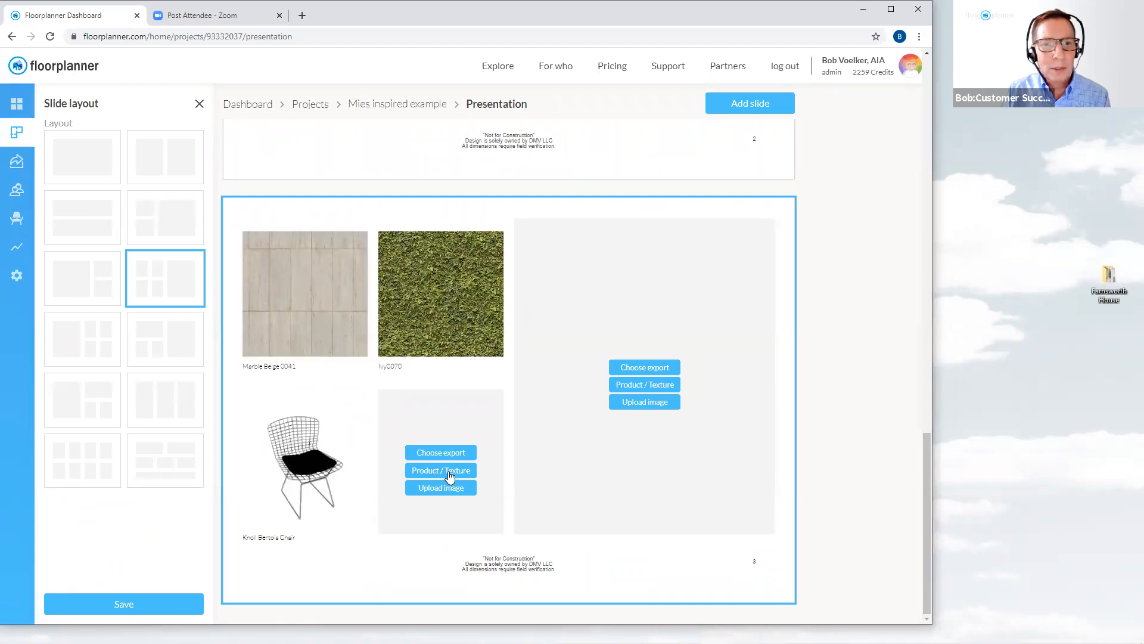
{"action": "left_click", "coordinate": [450, 471]}
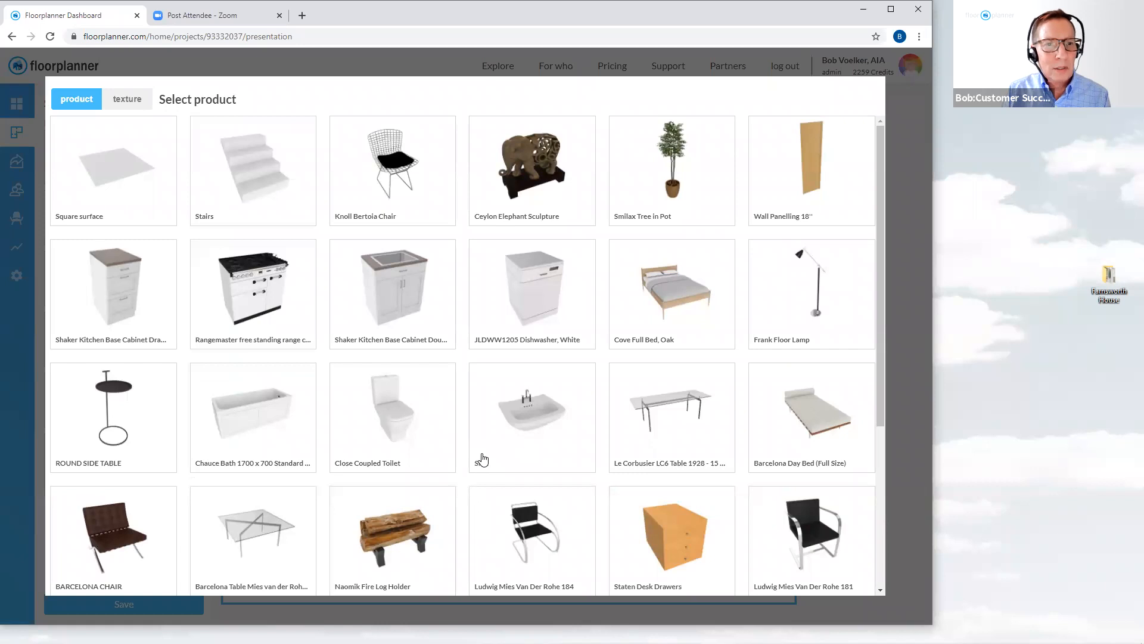
{"action": "scroll", "coordinate": [482, 458], "scroll_direction": "down", "scroll_amount": 2}
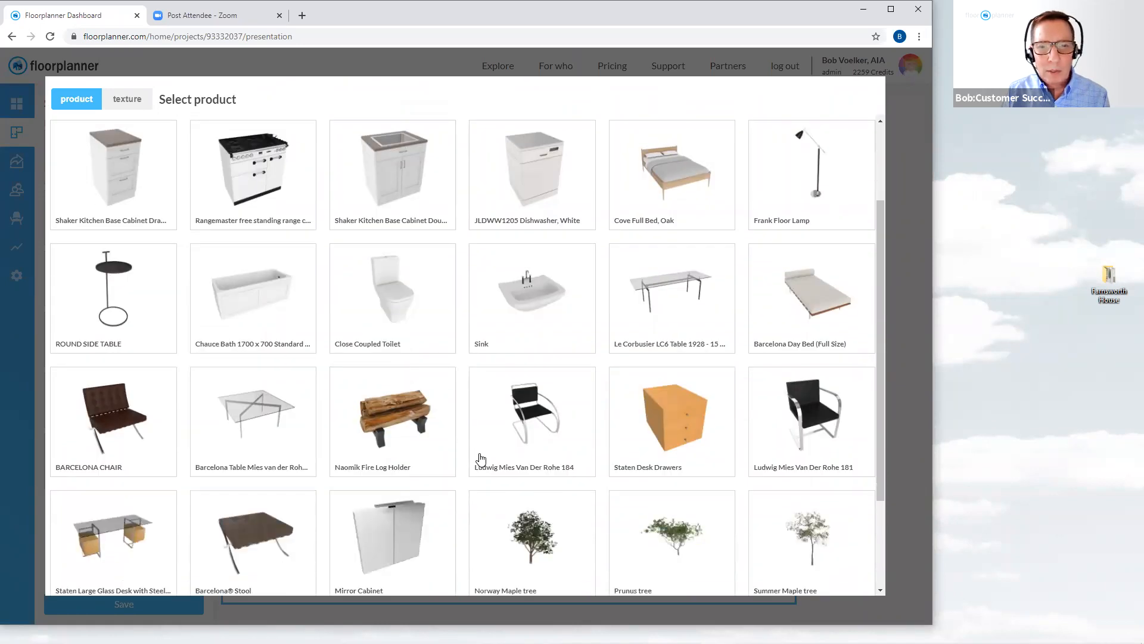
{"action": "scroll", "coordinate": [481, 459], "scroll_direction": "down", "scroll_amount": 2}
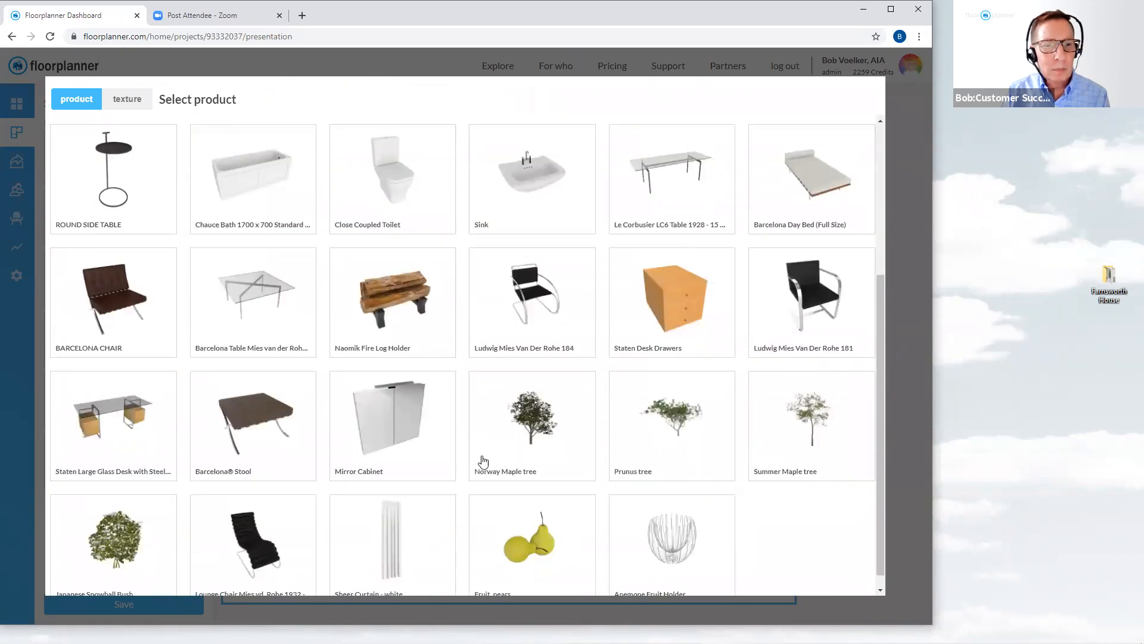
{"action": "scroll", "coordinate": [483, 463], "scroll_direction": "up", "scroll_amount": 4}
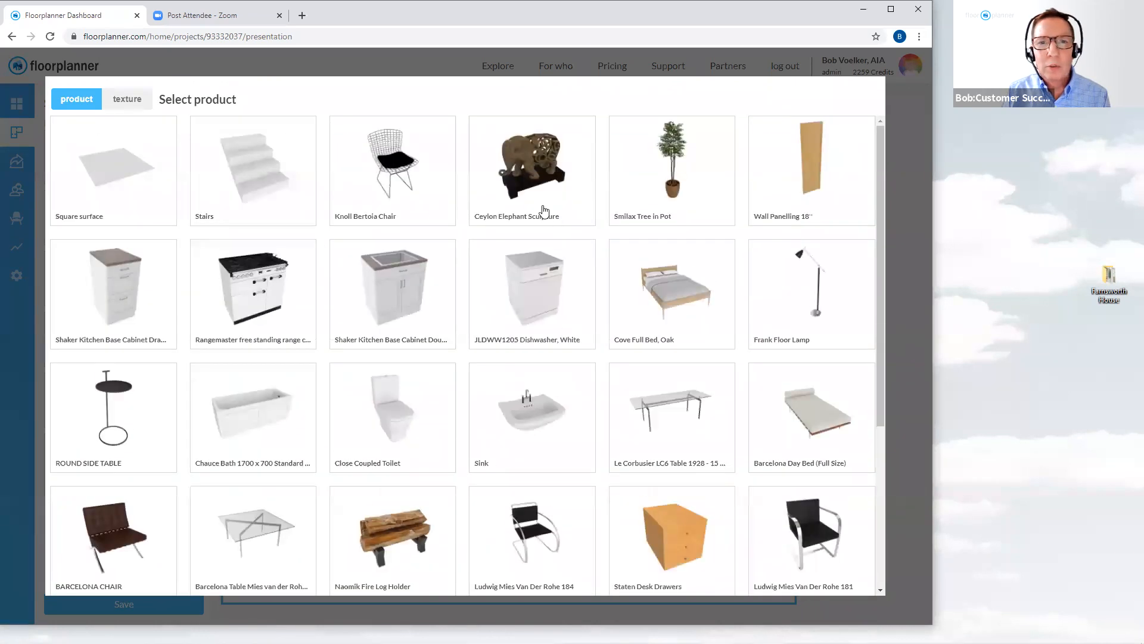
{"action": "left_click", "coordinate": [538, 178]}
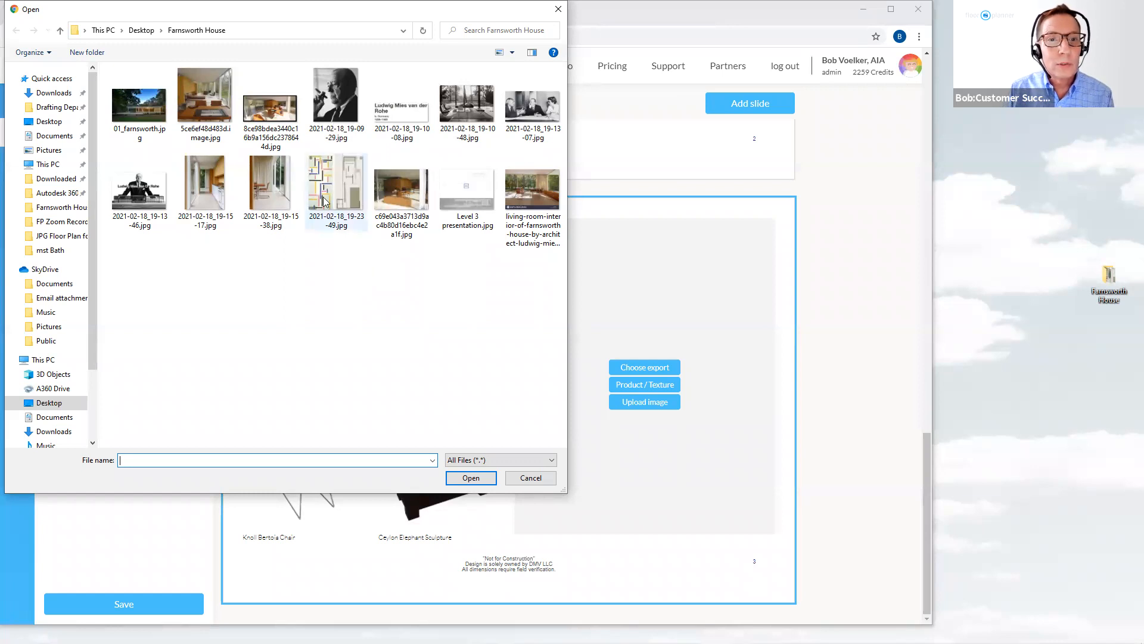
Upload 2021-02-18_19-23-49.jpg from the Farnsworth House folder into the third slide's large cell and set it to fitcontain
{"action": "left_click", "coordinate": [340, 195]}
{"action": "left_click", "coordinate": [476, 480]}
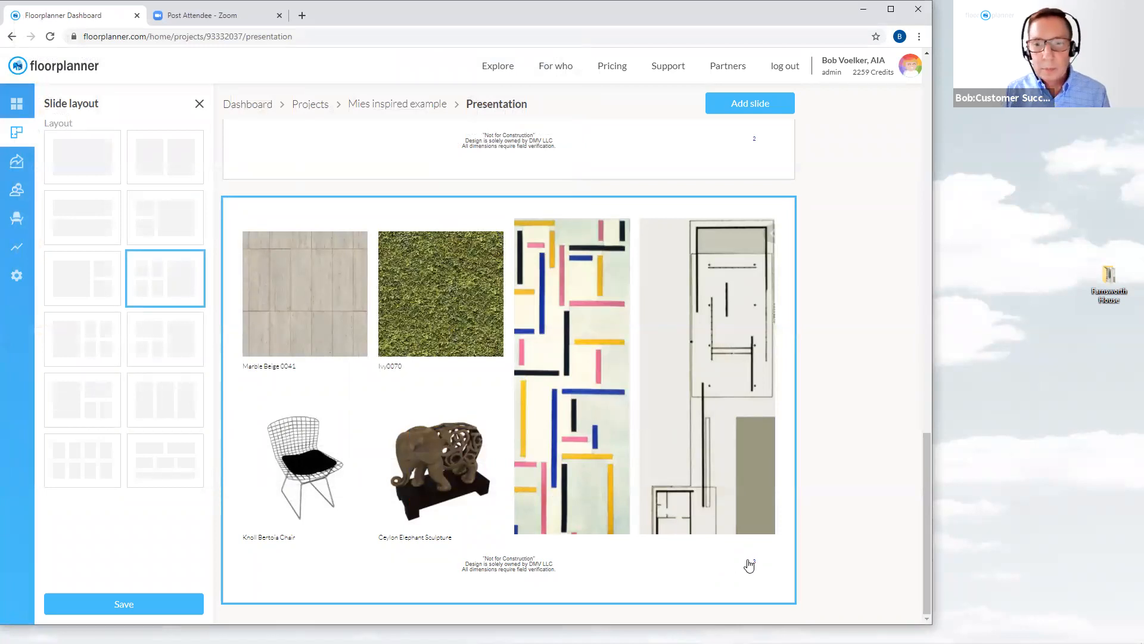
{"action": "left_click", "coordinate": [777, 561]}
{"action": "mouse_move", "coordinate": [758, 538]}
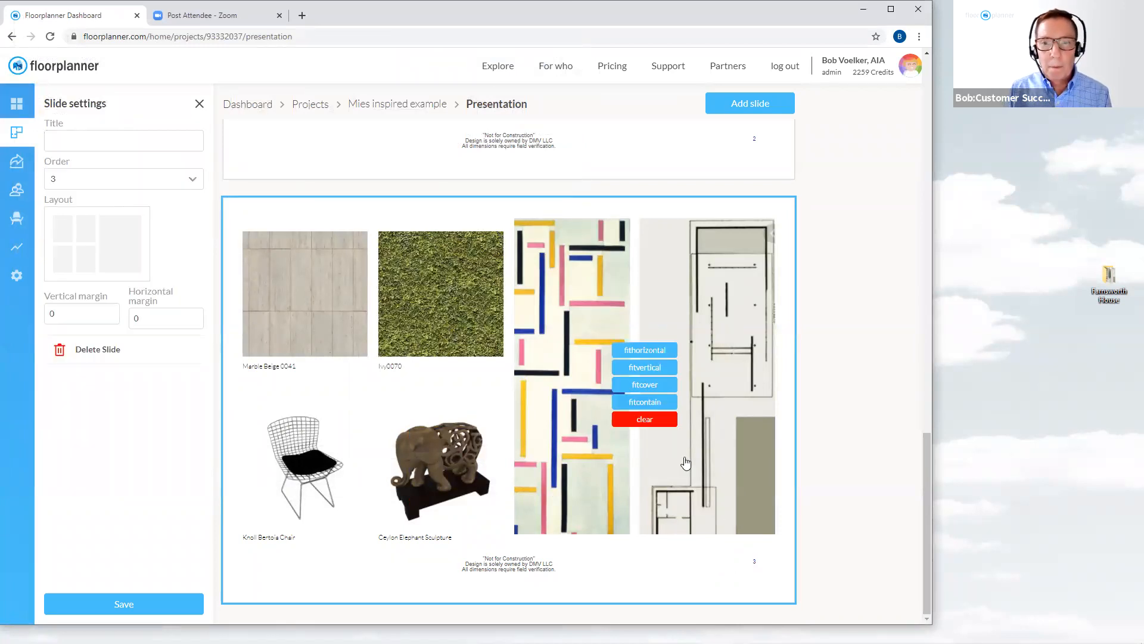
{"action": "left_click", "coordinate": [660, 403]}
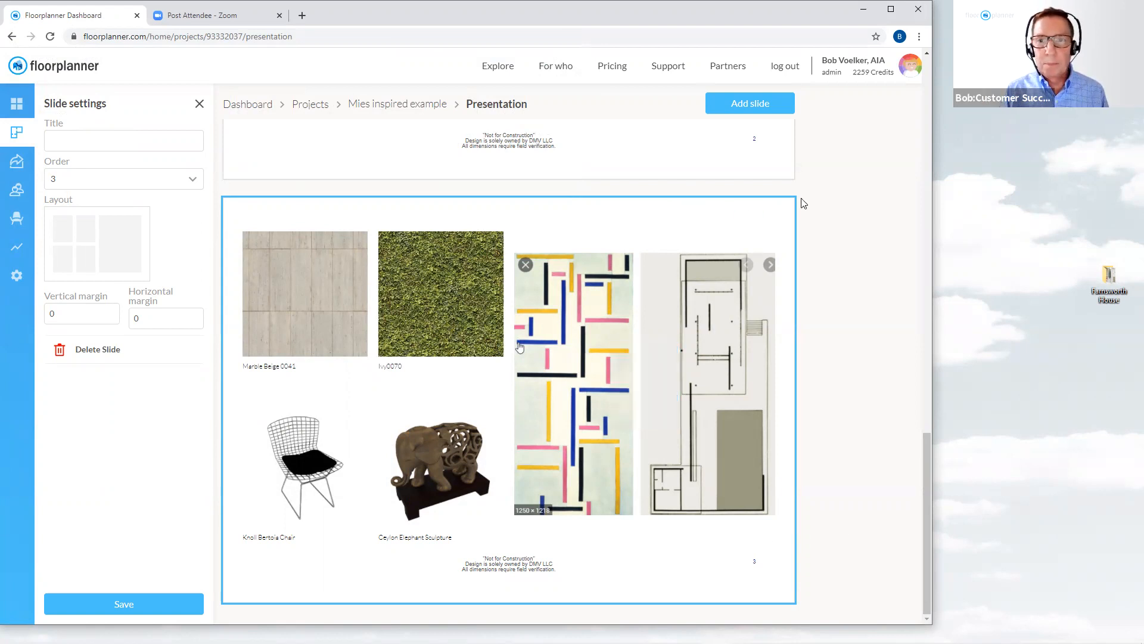
Add a fourth slide with the uploaded image 2021-02-18_19-13-46.jpg set to fitcontain, and save the presentation
{"action": "left_click", "coordinate": [763, 107]}
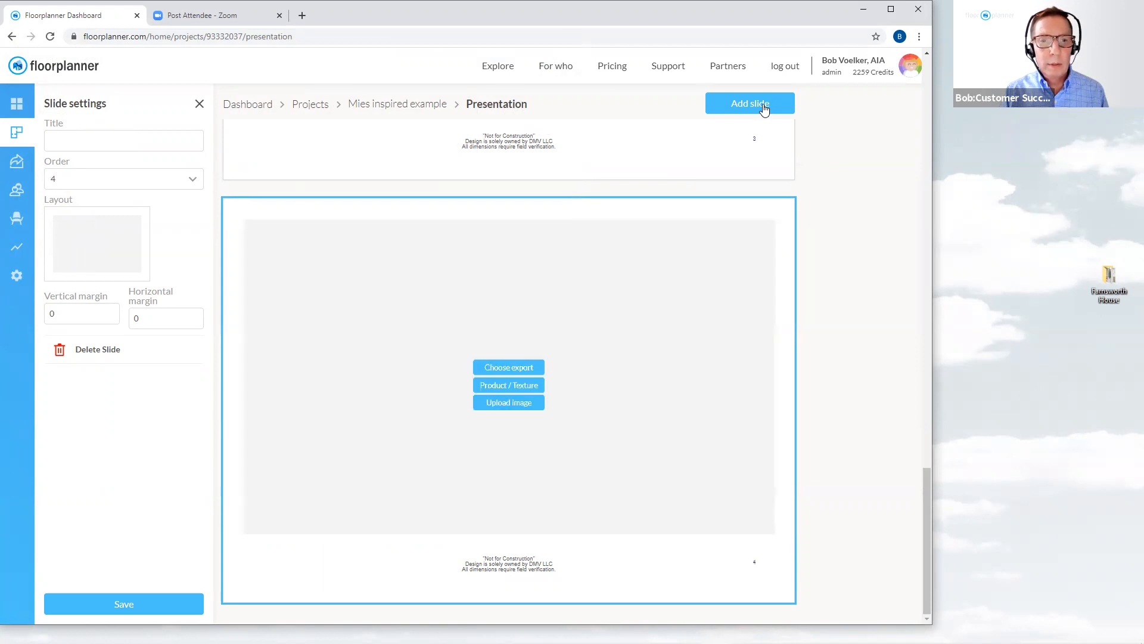
{"action": "left_click", "coordinate": [514, 405]}
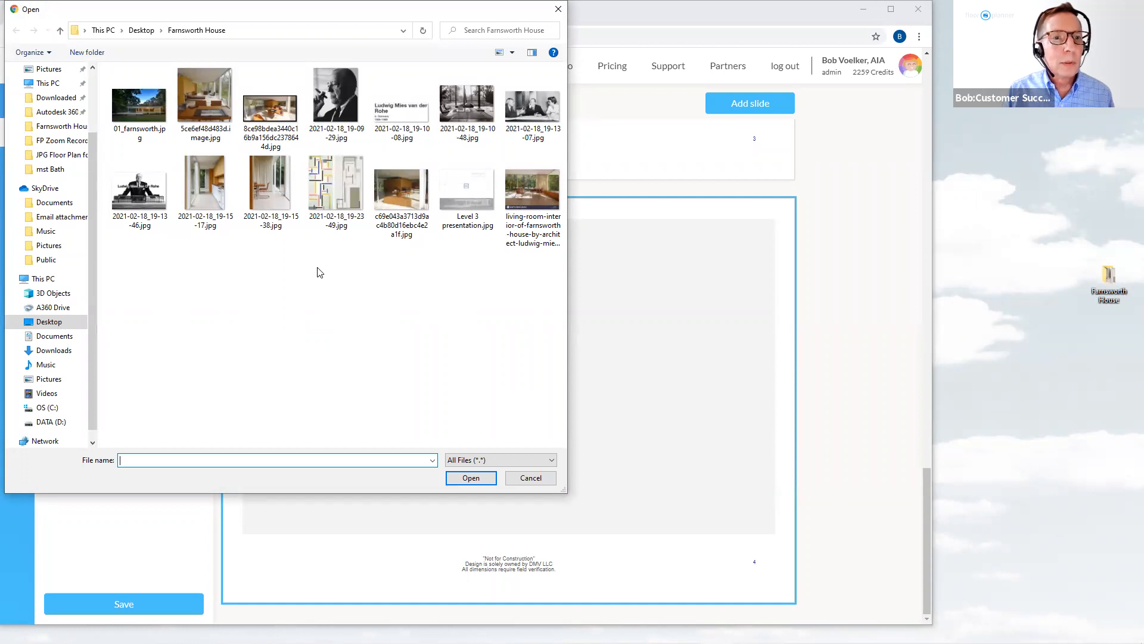
{"action": "left_click", "coordinate": [143, 204]}
{"action": "left_click", "coordinate": [475, 478]}
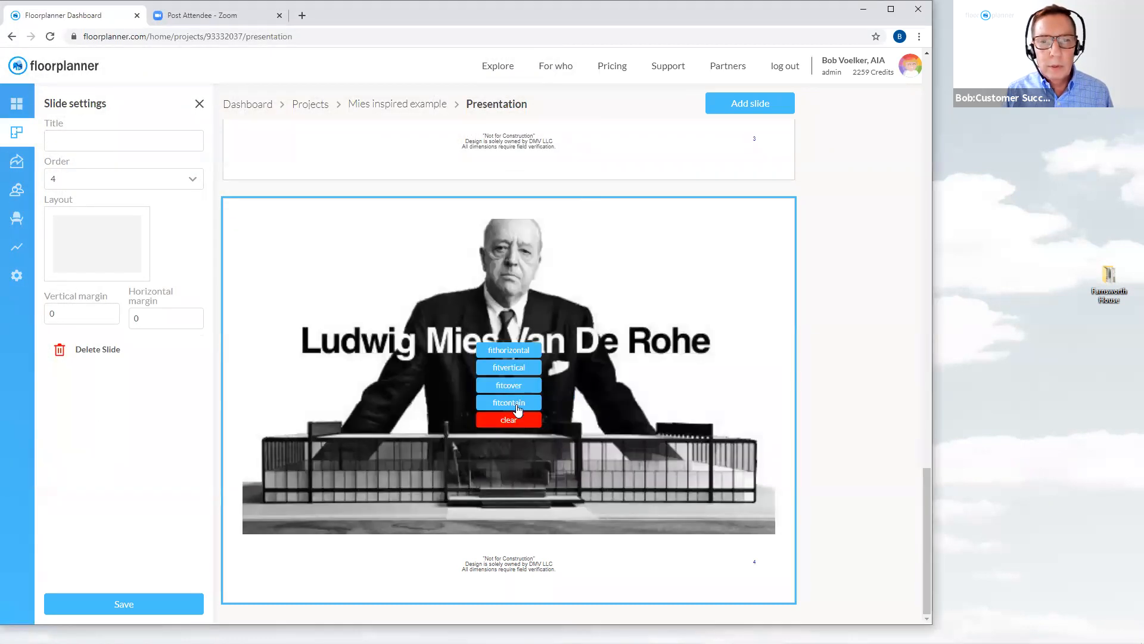
{"action": "left_click", "coordinate": [510, 403]}
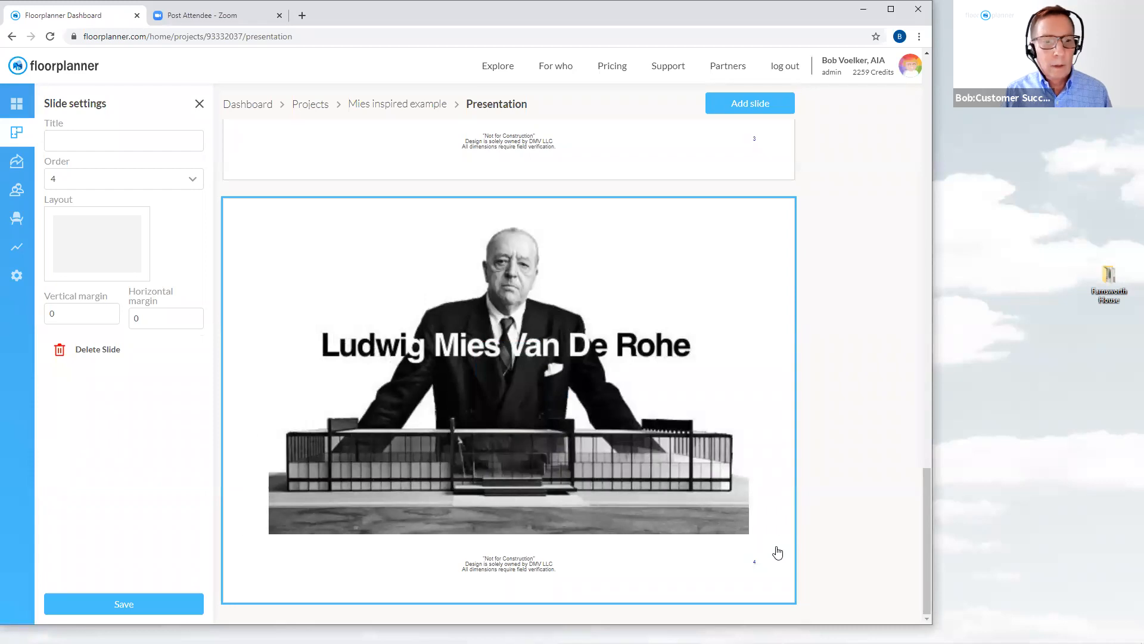
{"action": "left_click", "coordinate": [159, 605]}
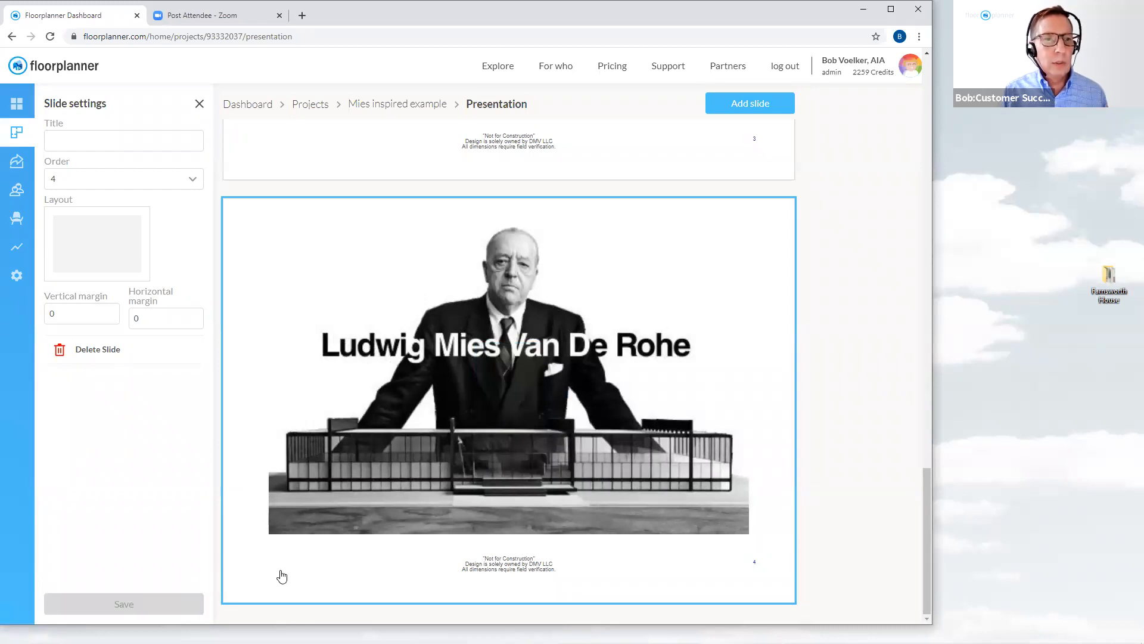
Review the presentation's slides, checking the site plan, the texture and product board, and the Living Room slide
{"action": "scroll", "coordinate": [468, 511], "scroll_direction": "up", "scroll_amount": 9}
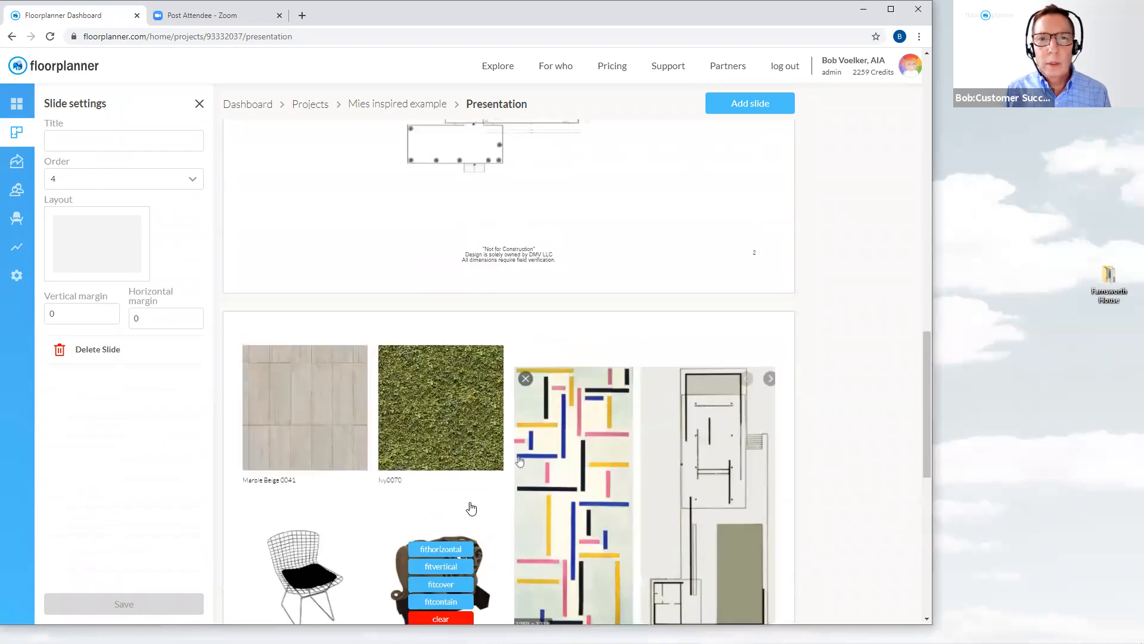
{"action": "scroll", "coordinate": [470, 508], "scroll_direction": "up", "scroll_amount": 6}
{"action": "scroll", "coordinate": [695, 454], "scroll_direction": "down", "scroll_amount": 2}
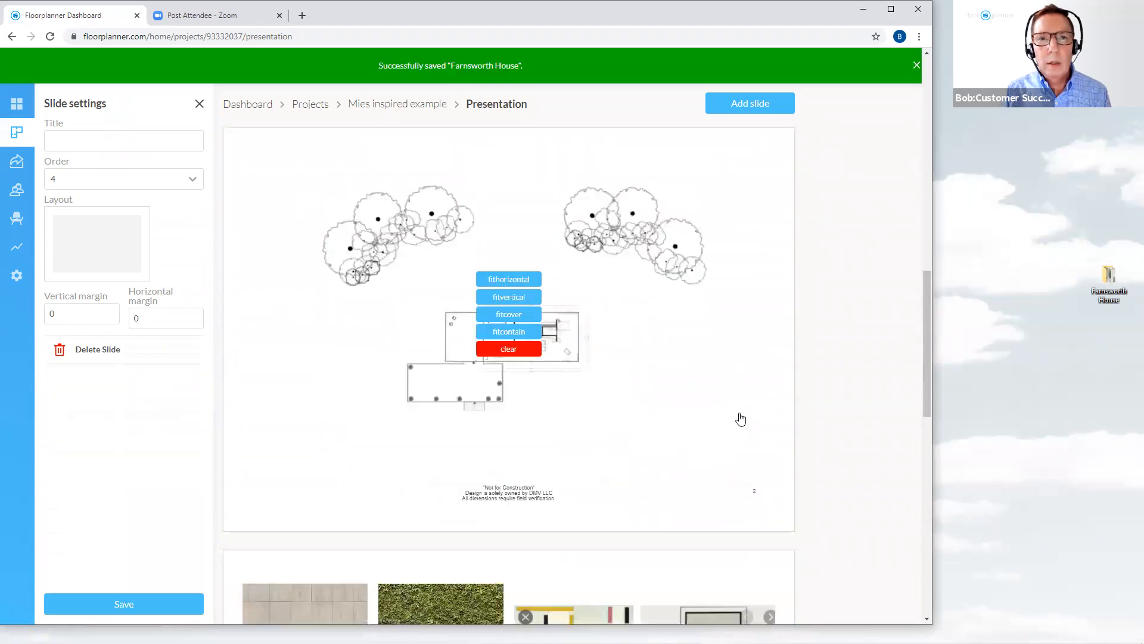
{"action": "left_click", "coordinate": [742, 417]}
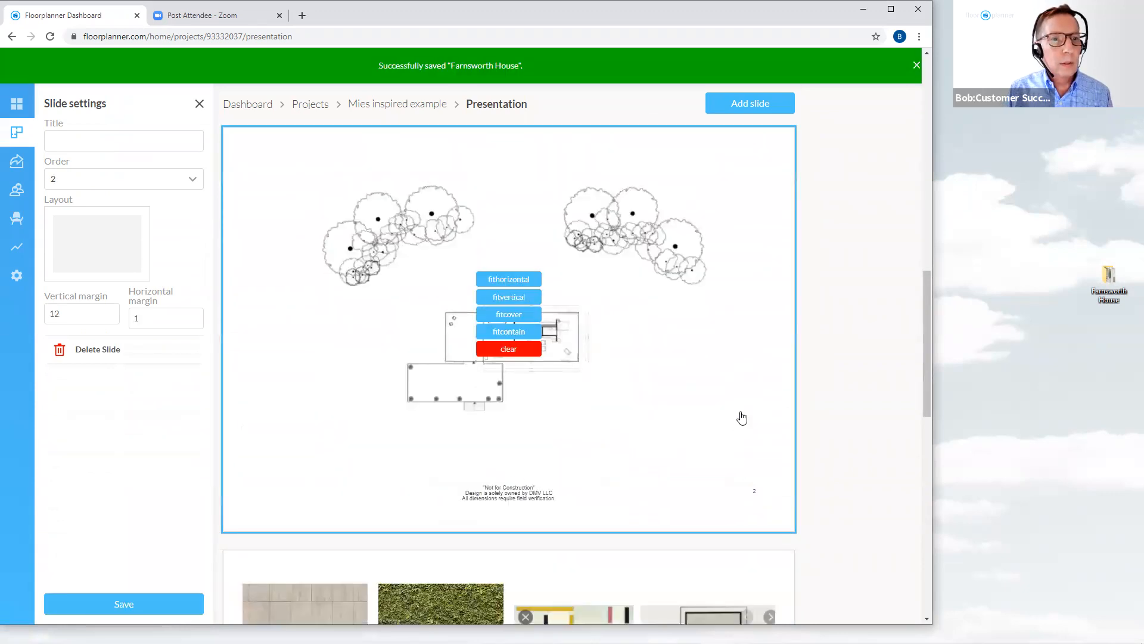
{"action": "scroll", "coordinate": [745, 418], "scroll_direction": "down", "scroll_amount": 3}
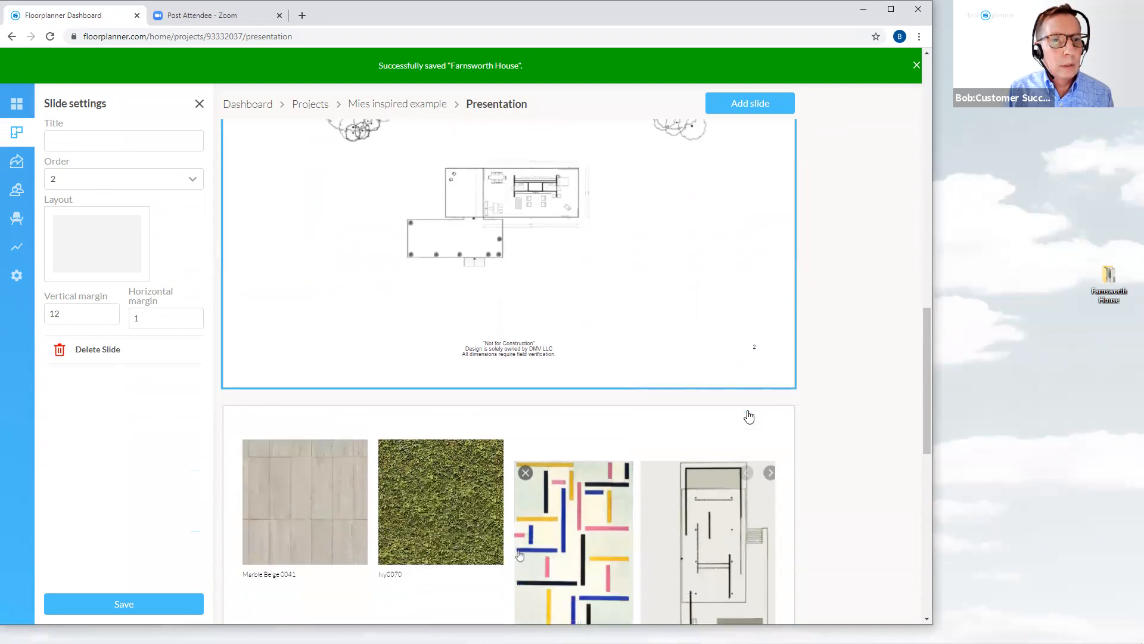
{"action": "scroll", "coordinate": [749, 417], "scroll_direction": "down", "scroll_amount": 12}
{"action": "scroll", "coordinate": [743, 414], "scroll_direction": "up", "scroll_amount": 20}
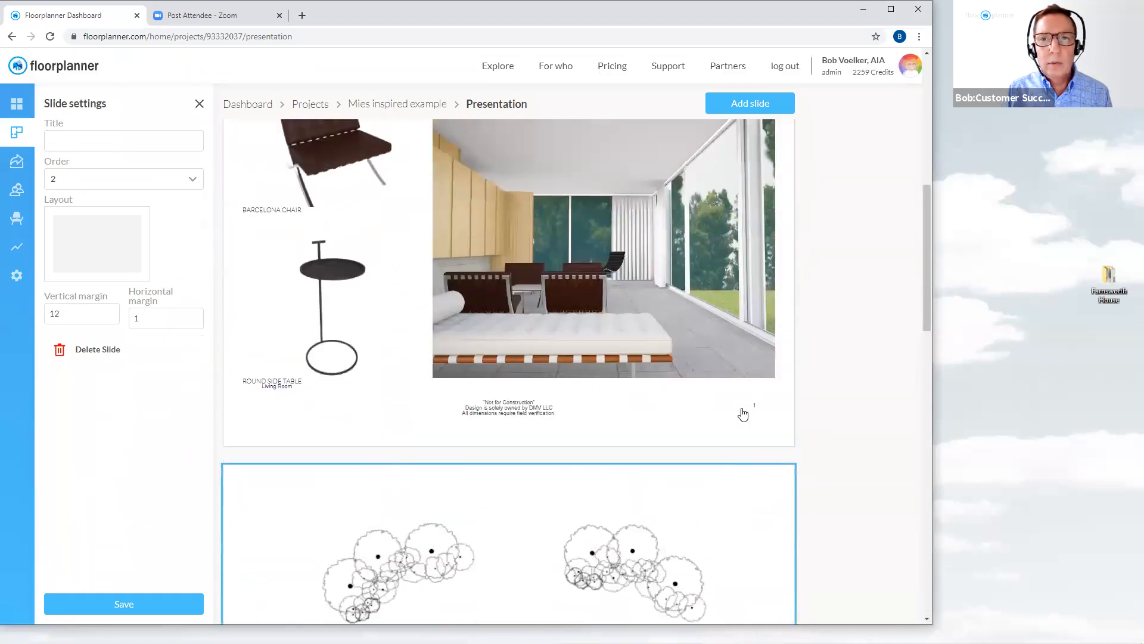
Save the presentation and close the settings of the second slide
{"action": "scroll", "coordinate": [742, 413], "scroll_direction": "up", "scroll_amount": 9}
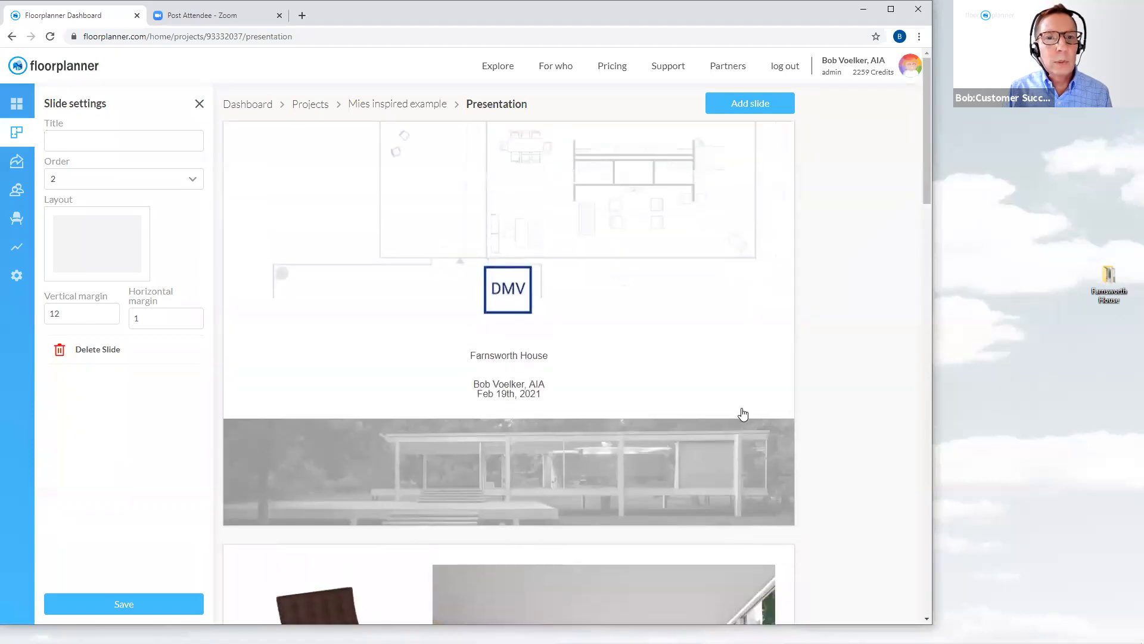
{"action": "left_click", "coordinate": [130, 607]}
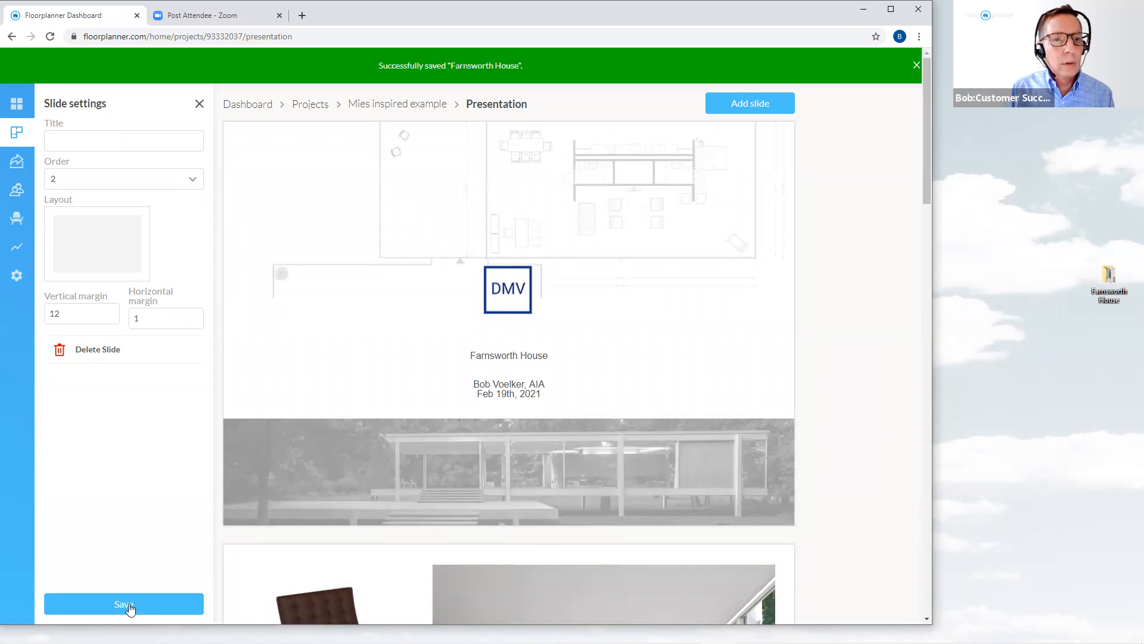
{"action": "left_click", "coordinate": [200, 104]}
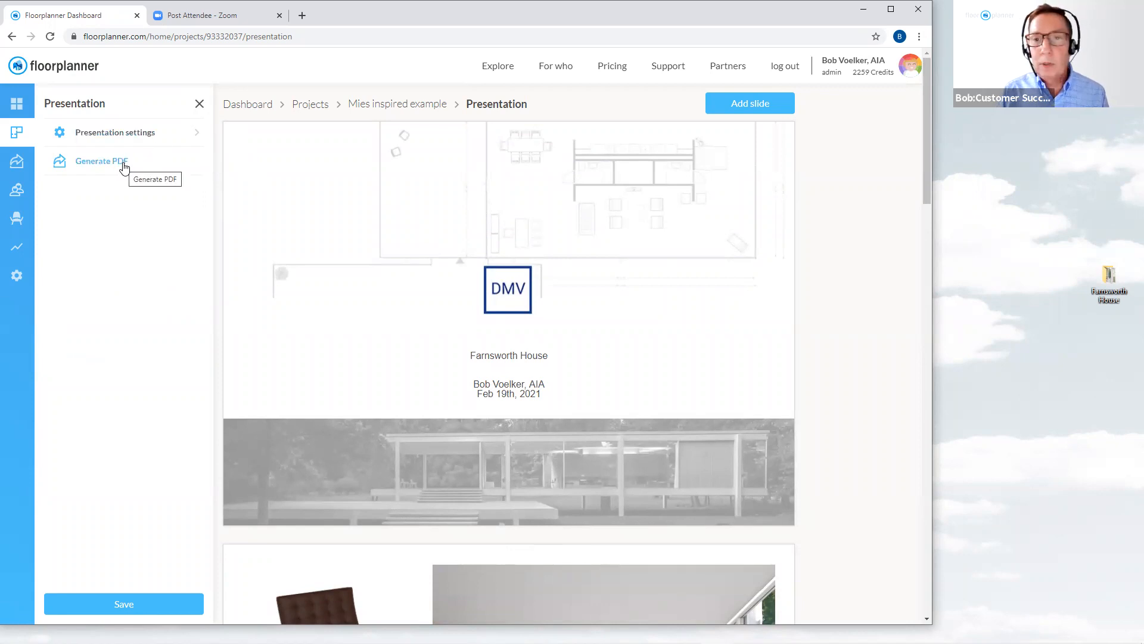
Look over the slides once more and generate a PDF of the presentation
{"action": "scroll", "coordinate": [547, 254], "scroll_direction": "down", "scroll_amount": 12}
{"action": "scroll", "coordinate": [547, 255], "scroll_direction": "down", "scroll_amount": 10}
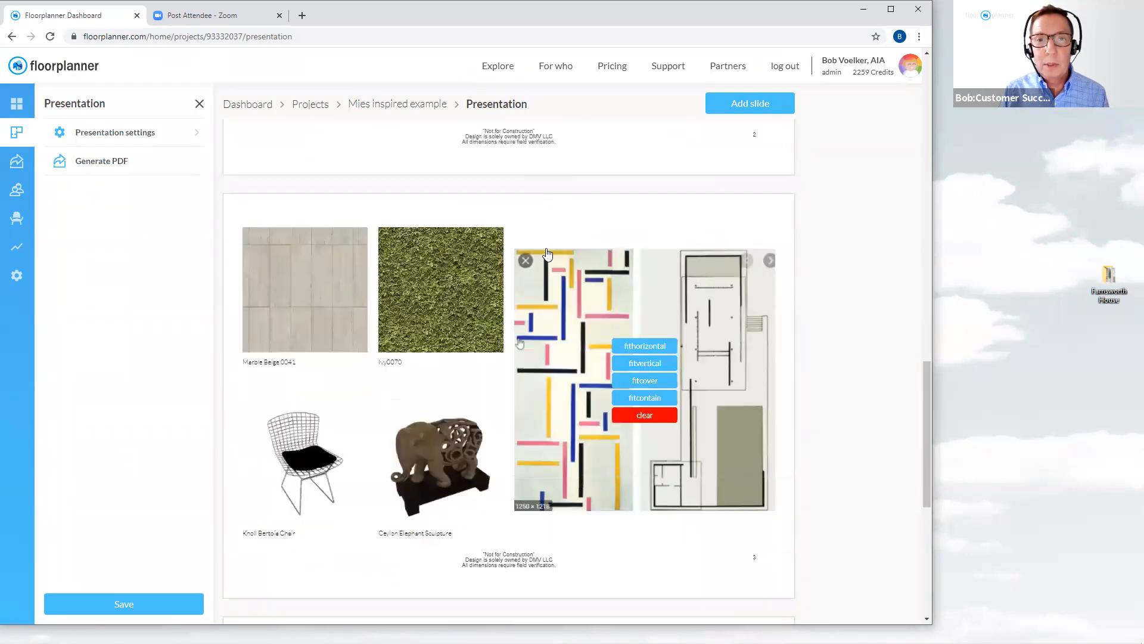
{"action": "scroll", "coordinate": [457, 259], "scroll_direction": "up", "scroll_amount": 20}
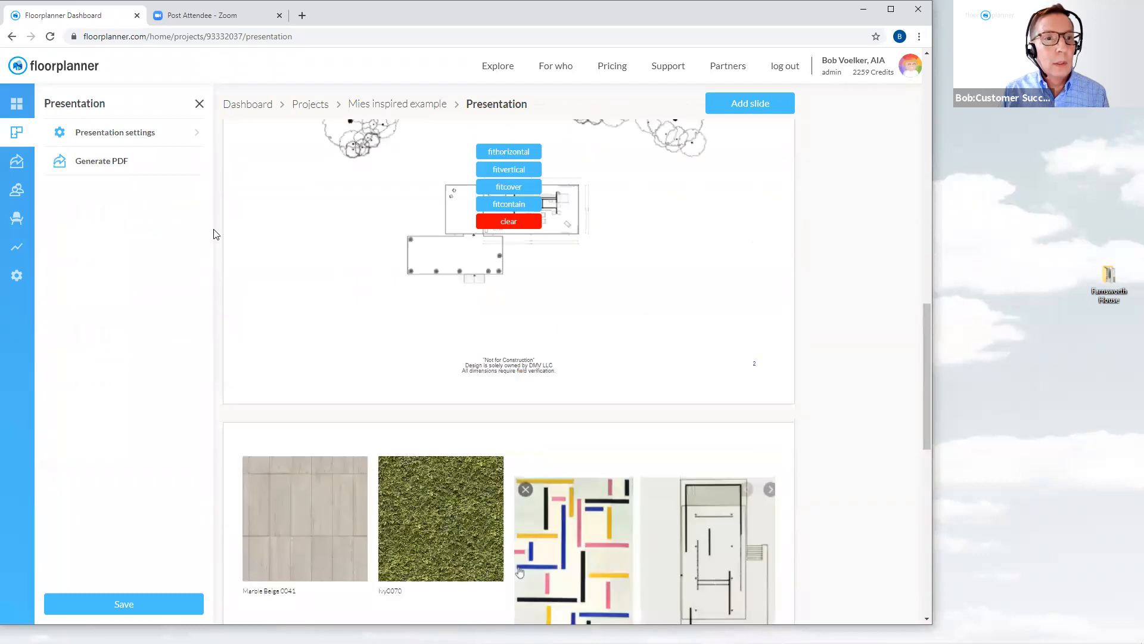
{"action": "left_click", "coordinate": [126, 166]}
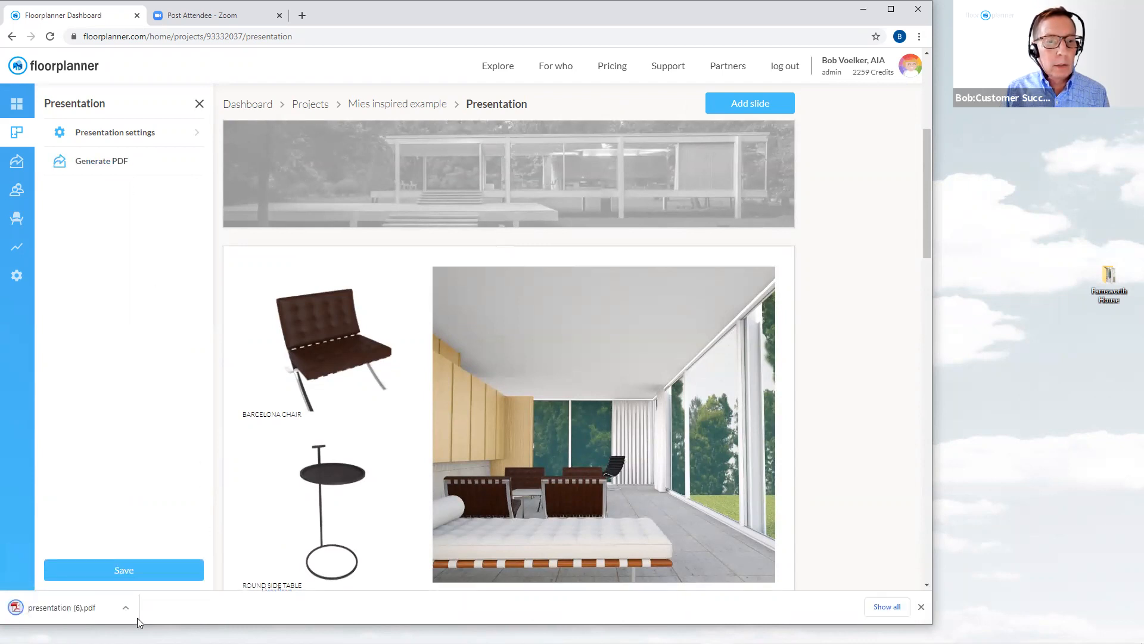
Open the downloaded presentation (6).pdf and review the Living Room, site plan, materials and Mies pages
{"action": "left_click", "coordinate": [65, 617]}
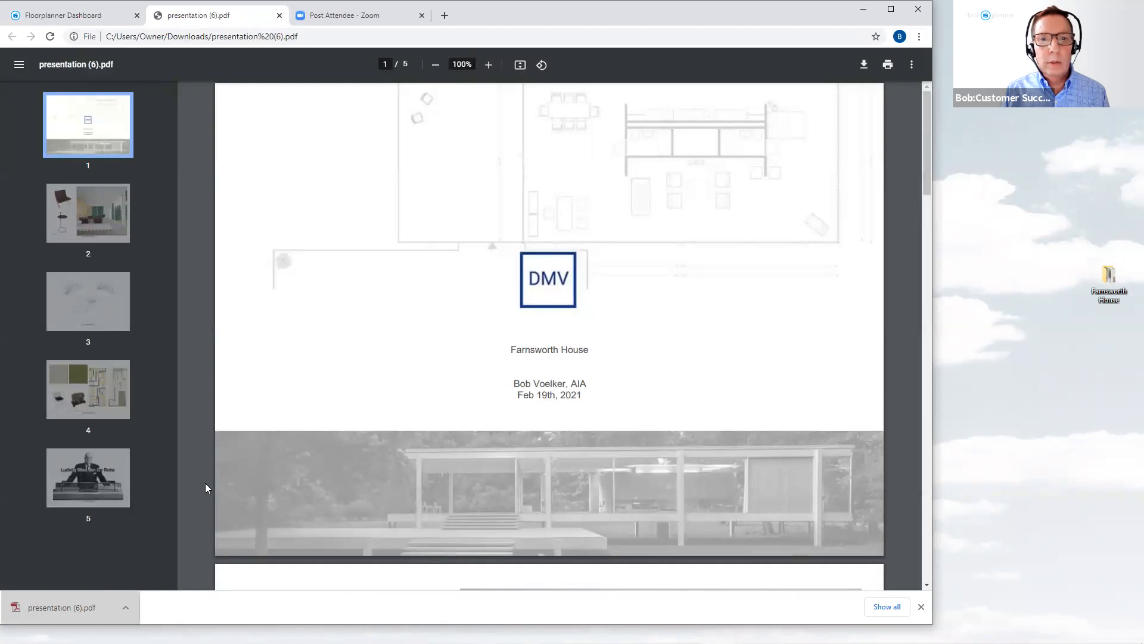
{"action": "left_click", "coordinate": [103, 227]}
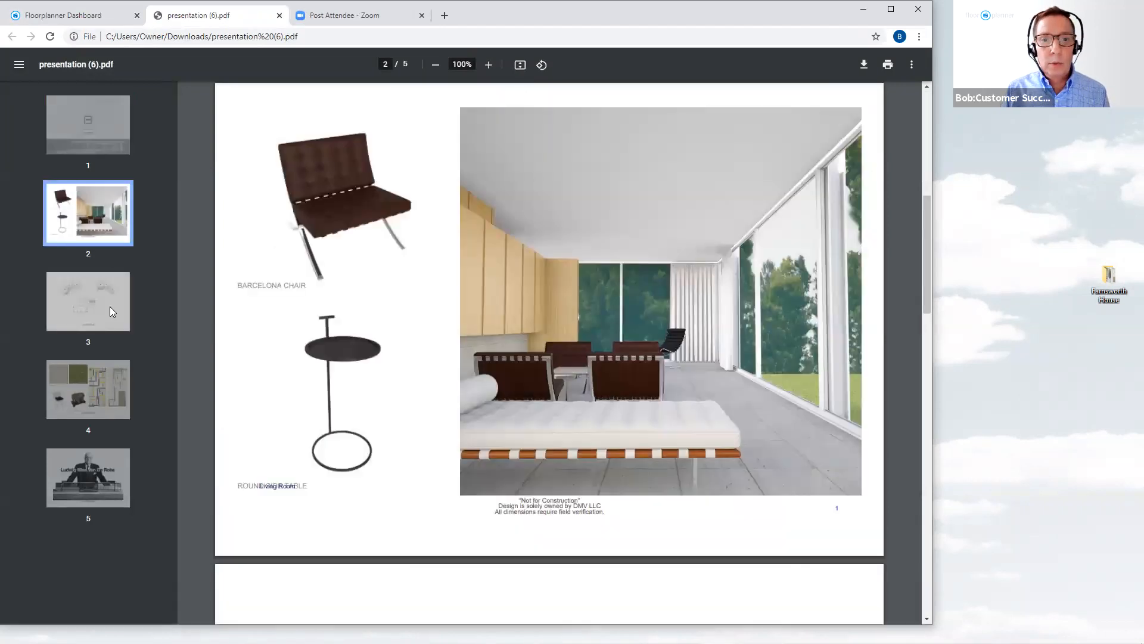
{"action": "left_click", "coordinate": [109, 309]}
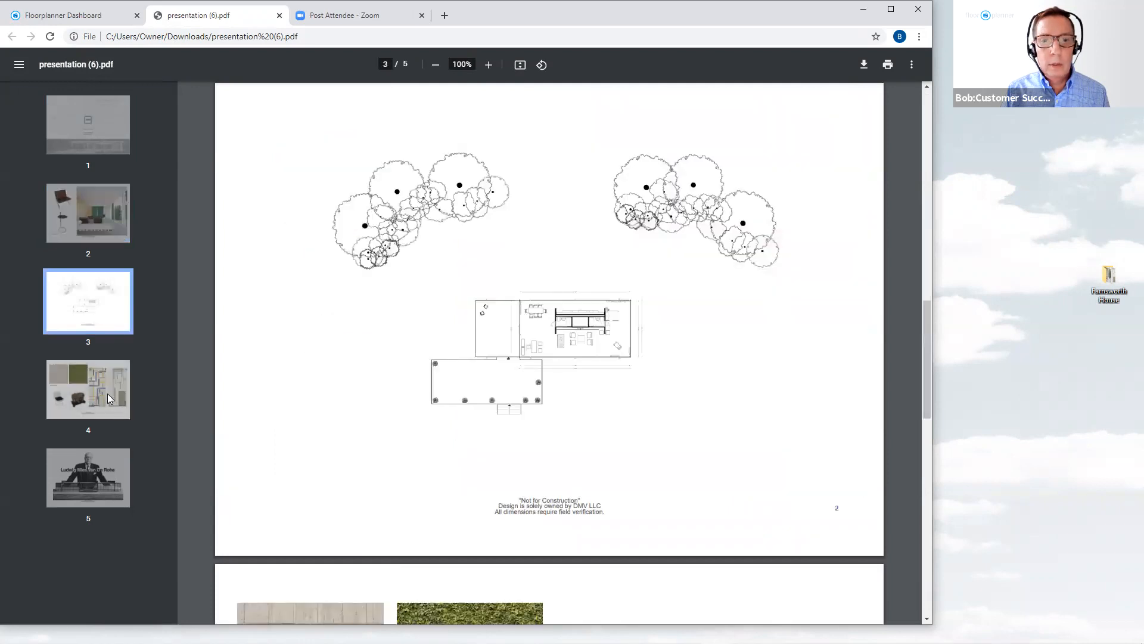
{"action": "left_click", "coordinate": [108, 394]}
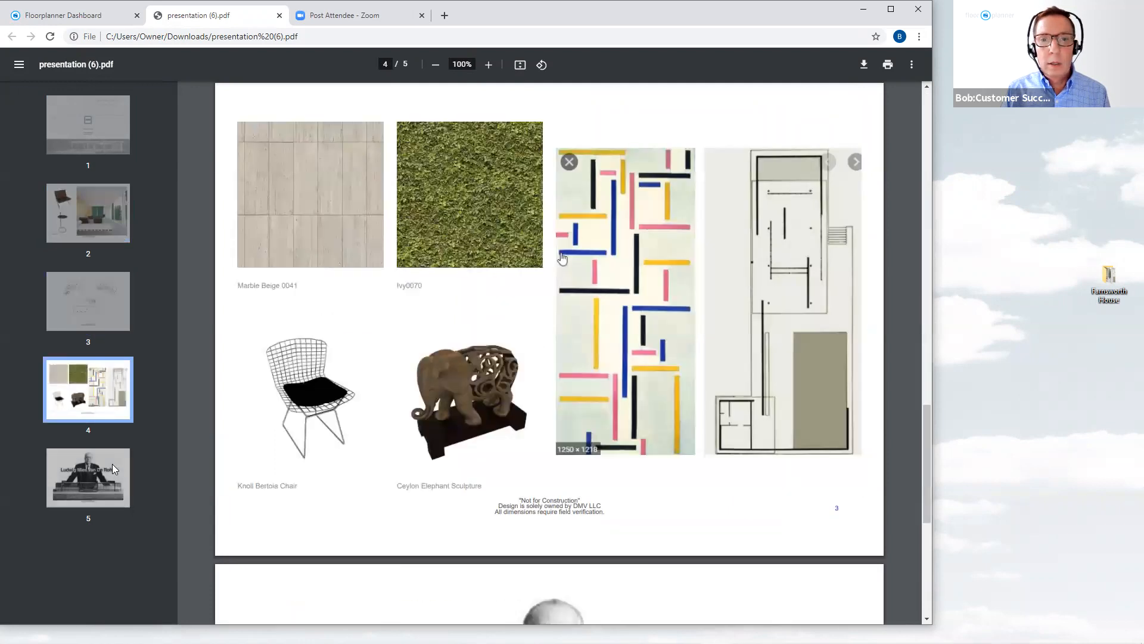
{"action": "left_click", "coordinate": [112, 464]}
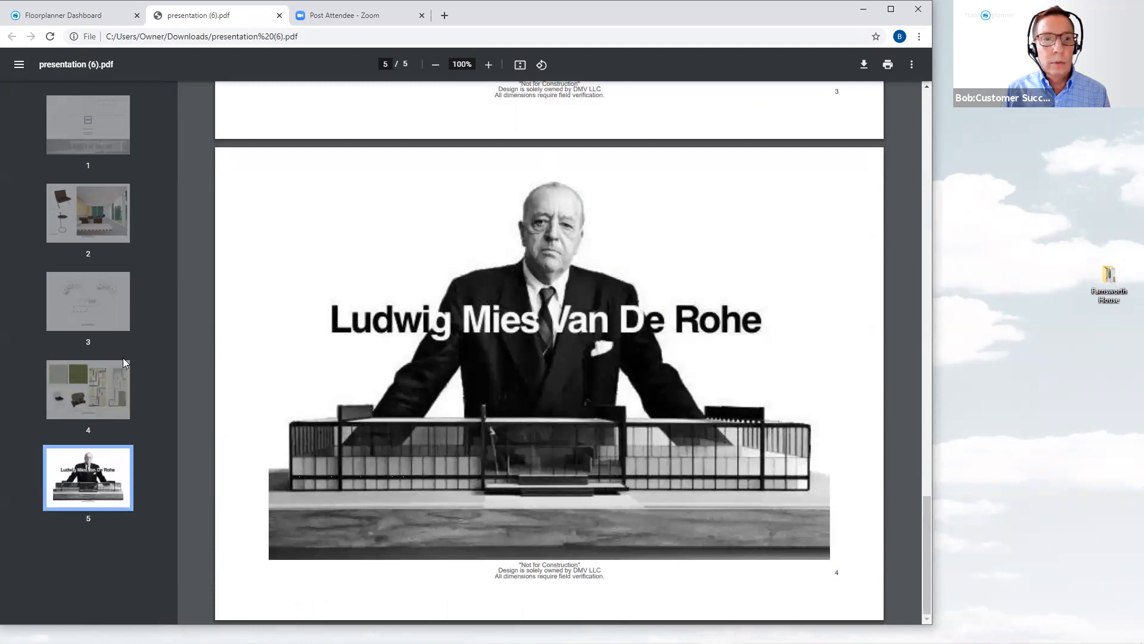
{"action": "left_click", "coordinate": [108, 315]}
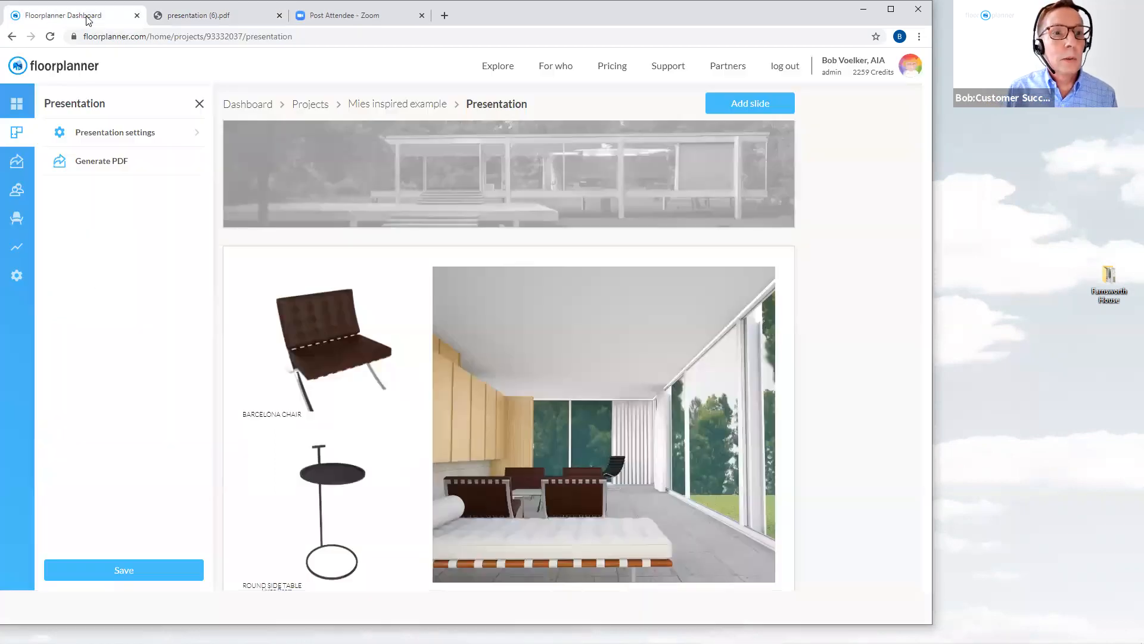
Switch back to Floorplanner, close the presentation and reopen it from the Mies inspired example project
{"action": "left_click", "coordinate": [89, 18]}
{"action": "mouse_move", "coordinate": [487, 372]}
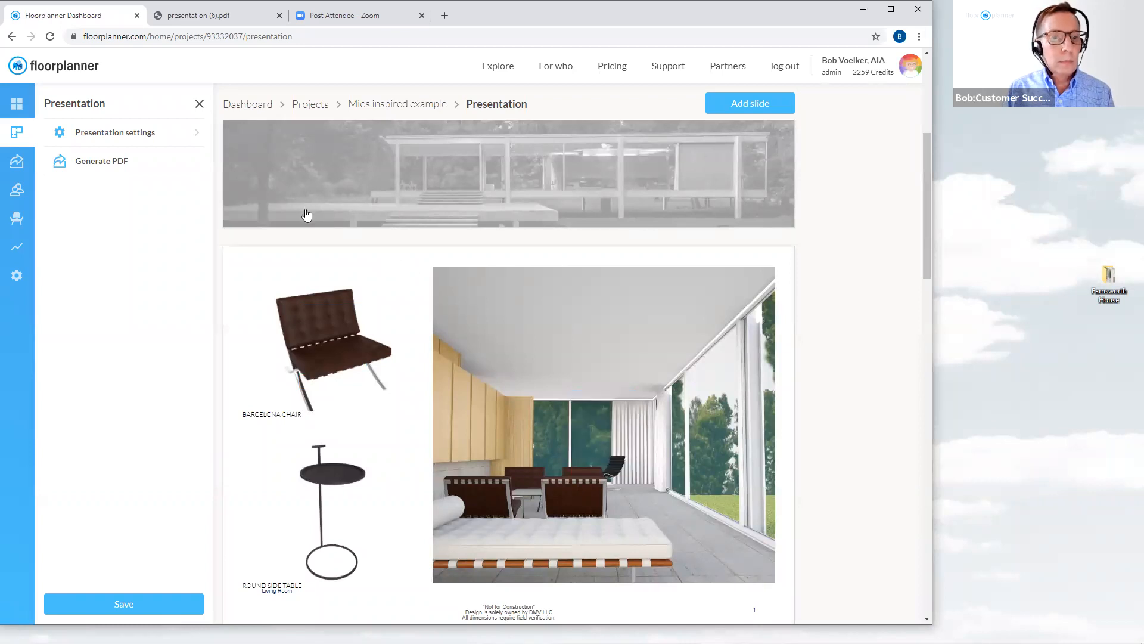
{"action": "left_click", "coordinate": [200, 104]}
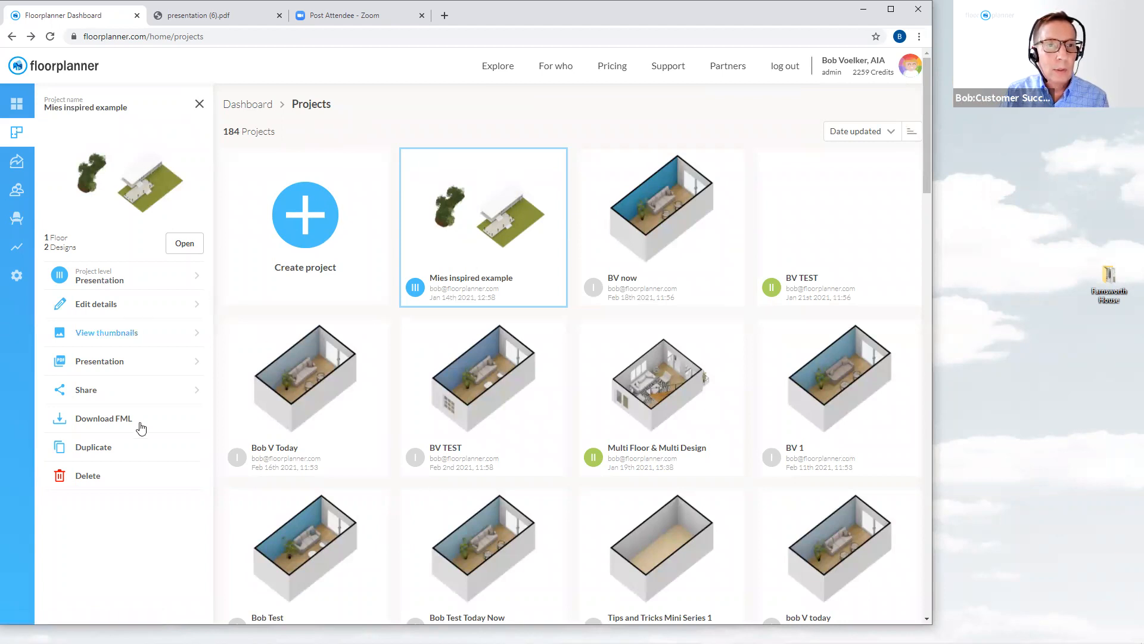
{"action": "left_click", "coordinate": [105, 370]}
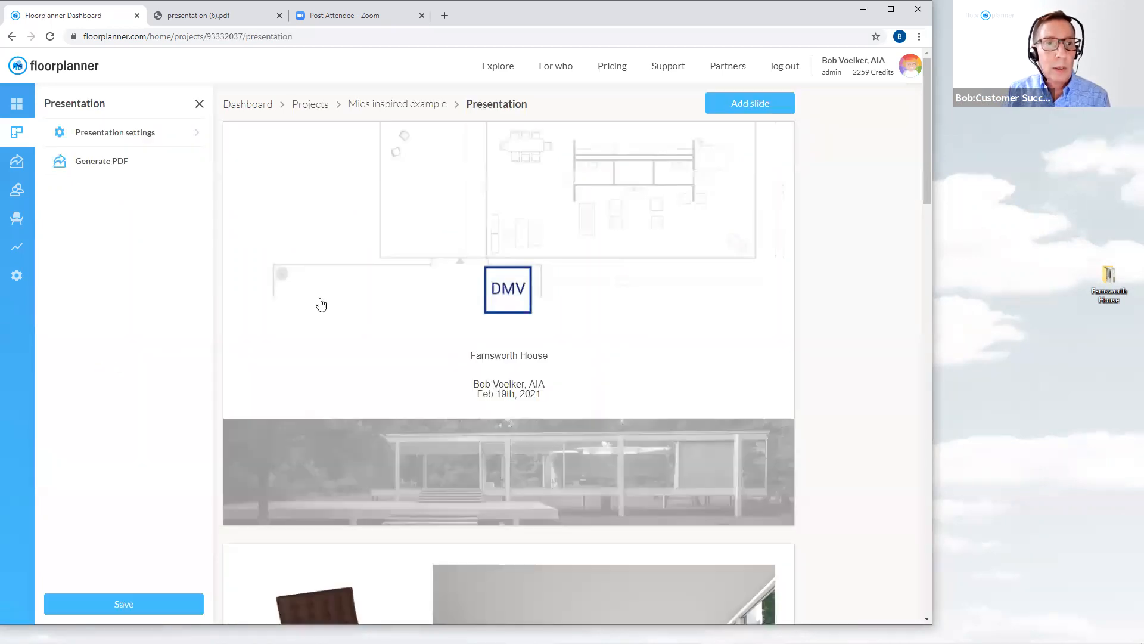
Check the reopened presentation's slides through to the Mies image and go back to the materials slide
{"action": "scroll", "coordinate": [476, 328], "scroll_direction": "down", "scroll_amount": 10}
{"action": "scroll", "coordinate": [494, 330], "scroll_direction": "down", "scroll_amount": 15}
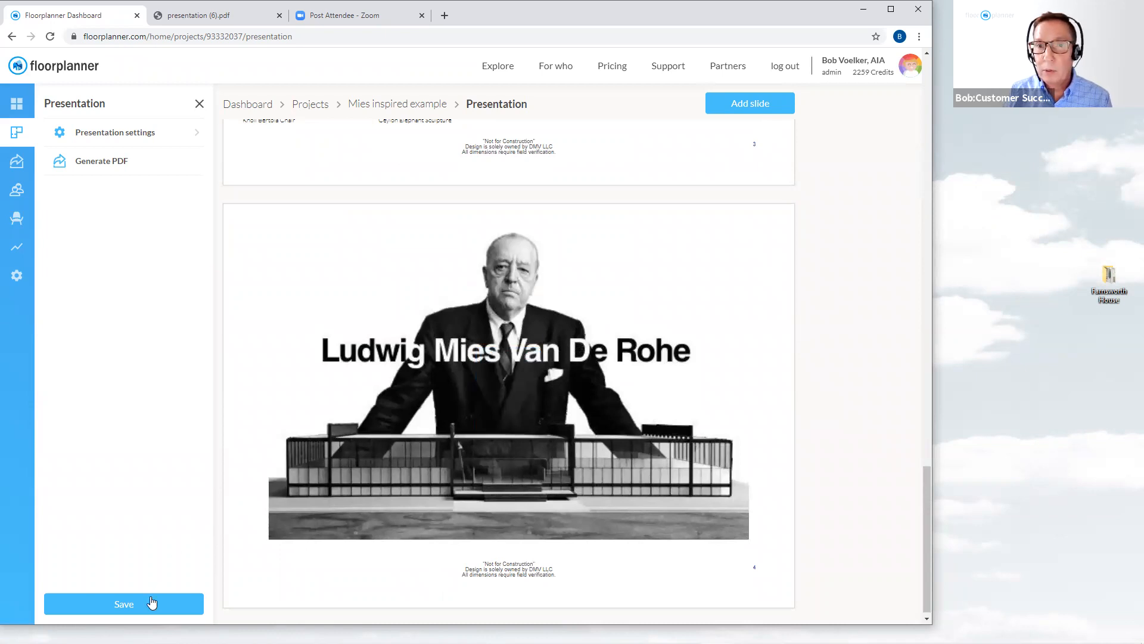
{"action": "scroll", "coordinate": [510, 411], "scroll_direction": "up", "scroll_amount": 5}
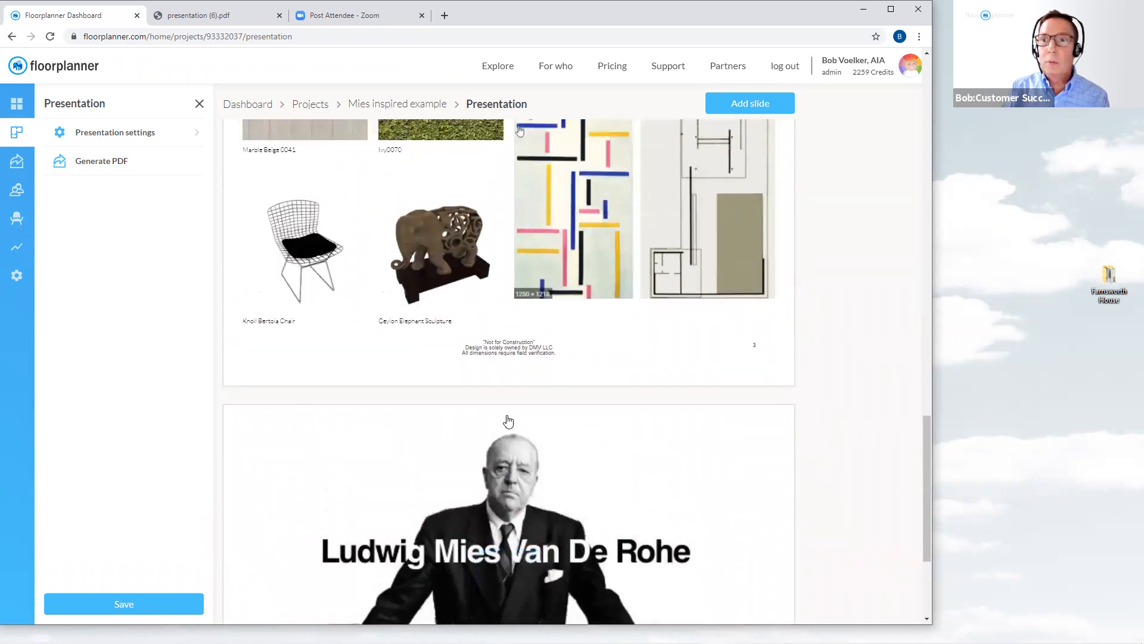
{"action": "scroll", "coordinate": [508, 421], "scroll_direction": "up", "scroll_amount": 1}
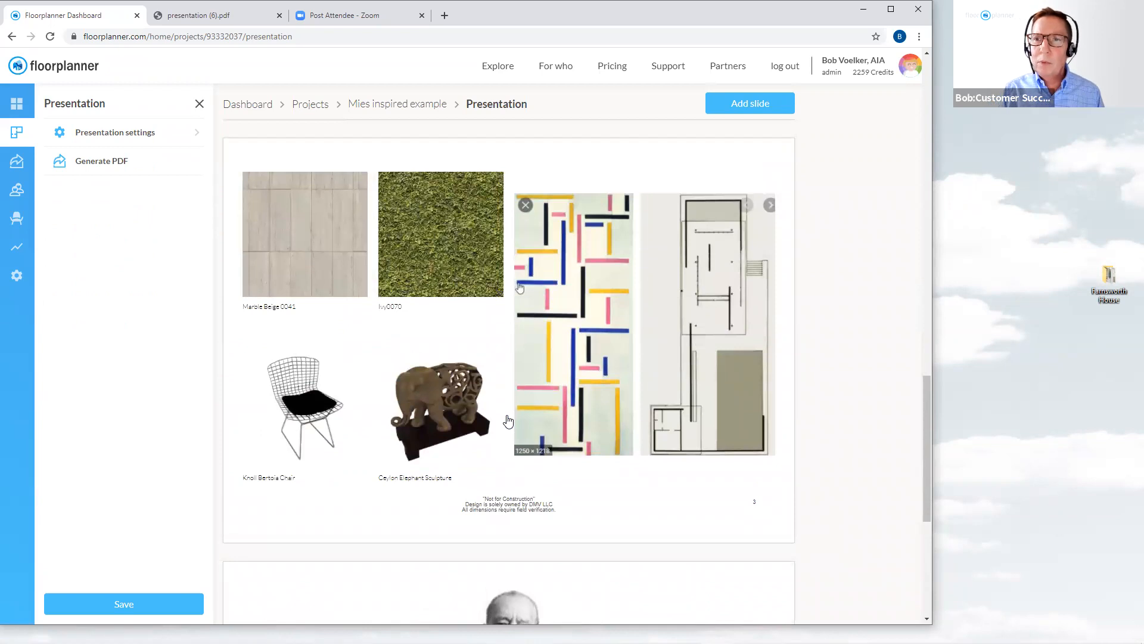